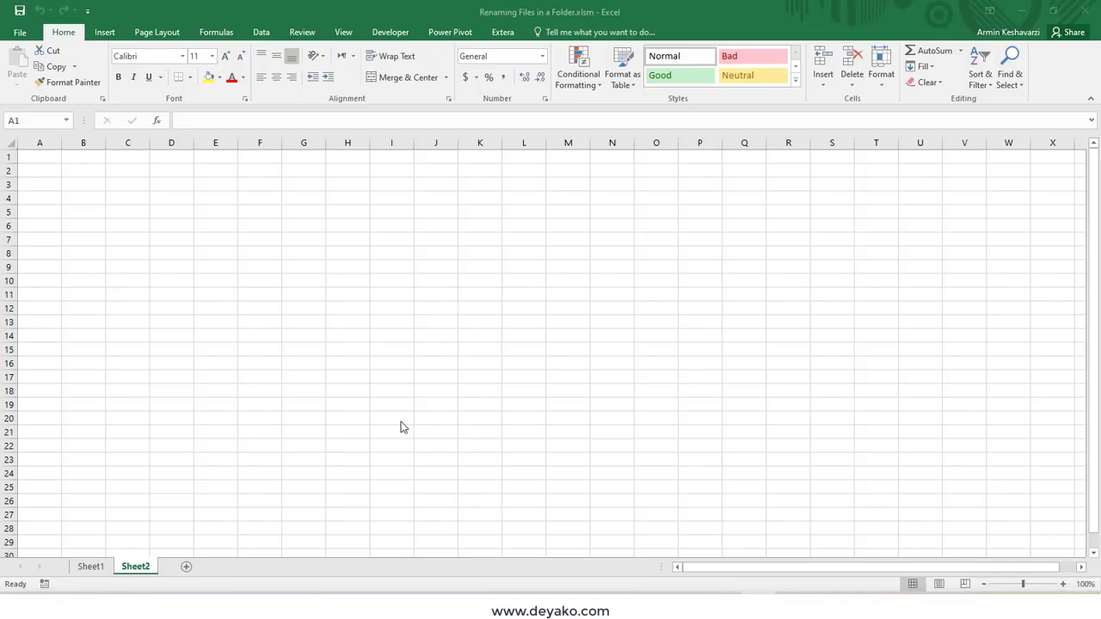
- Open New folder in My addins, select its seven images, and return to Excel's Sheet2
mouse_move(210, 574)
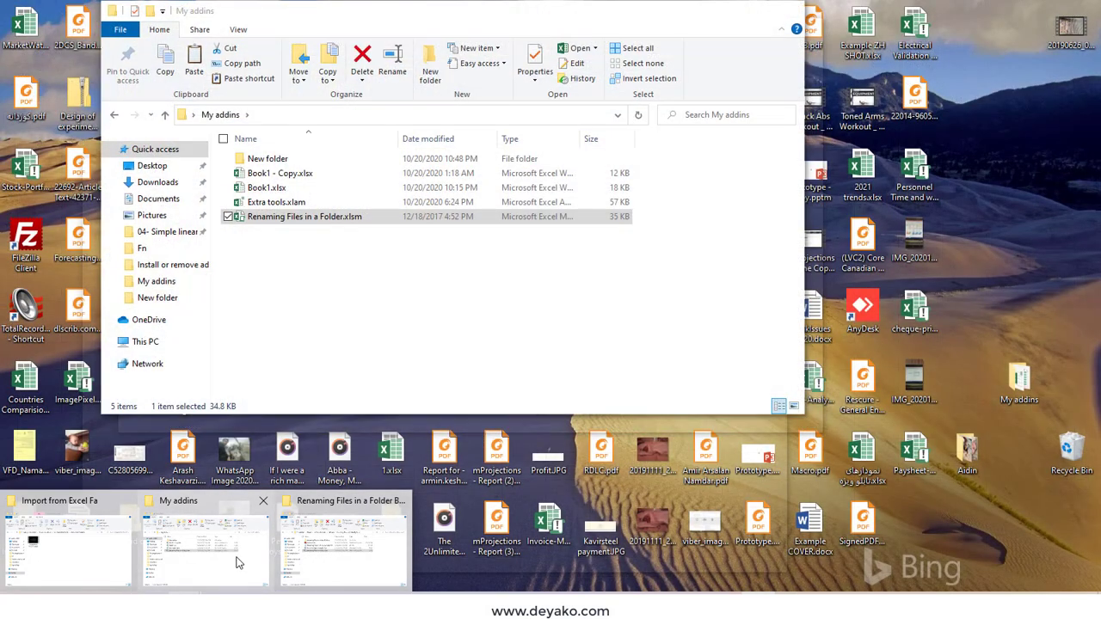
click(238, 561)
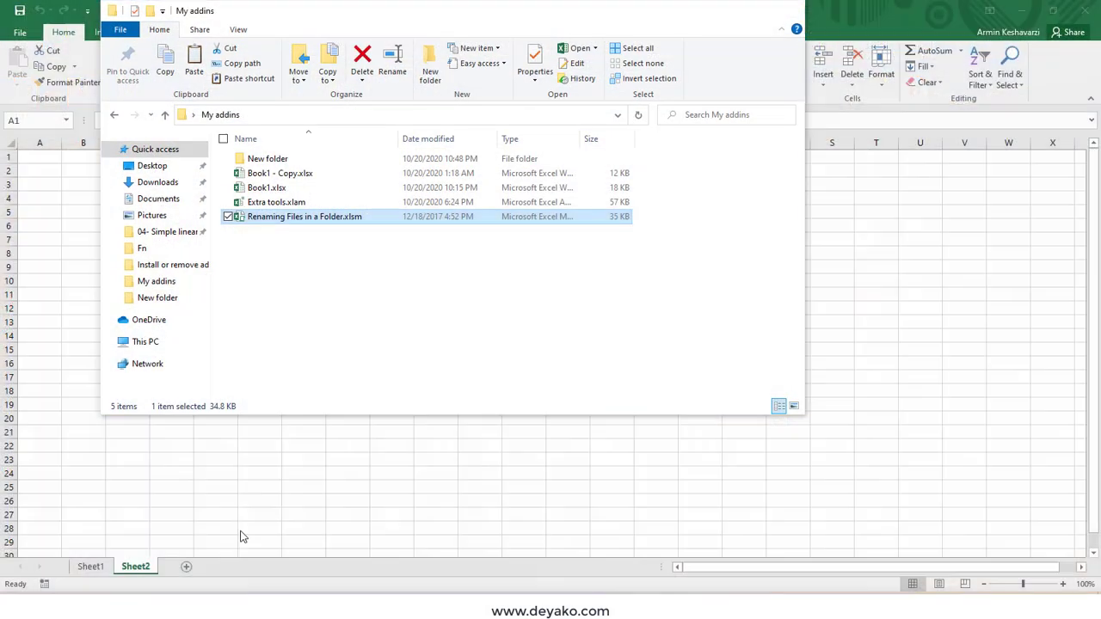
double_click(267, 159)
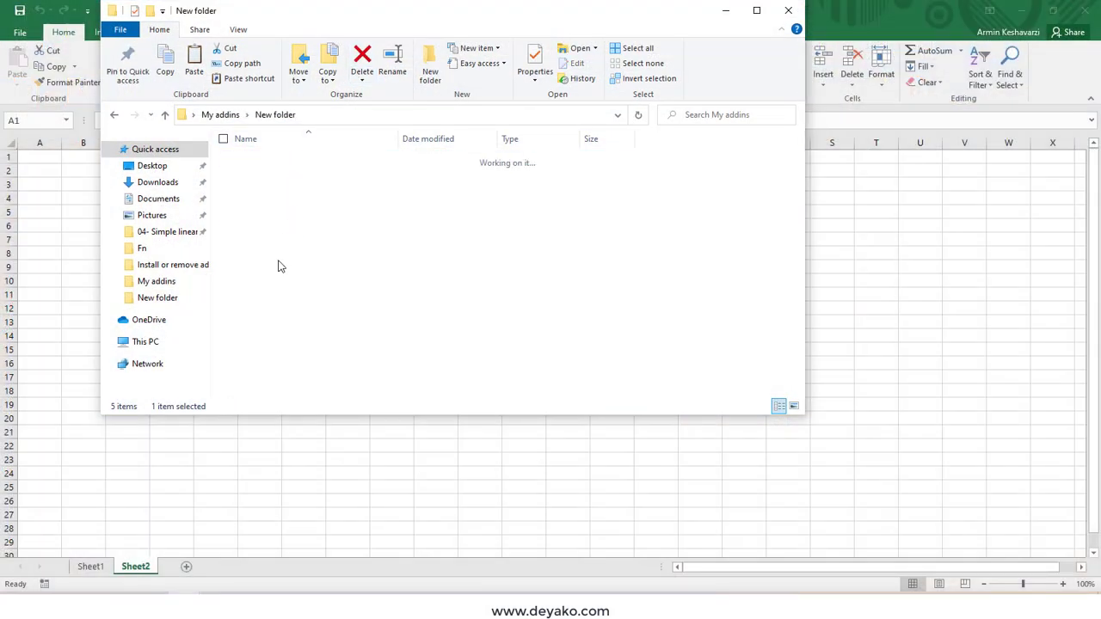
mouse_move(257, 264)
mouse_down()
mouse_move(653, 202)
mouse_move(739, 136)
mouse_up()
key(alt+Tab)
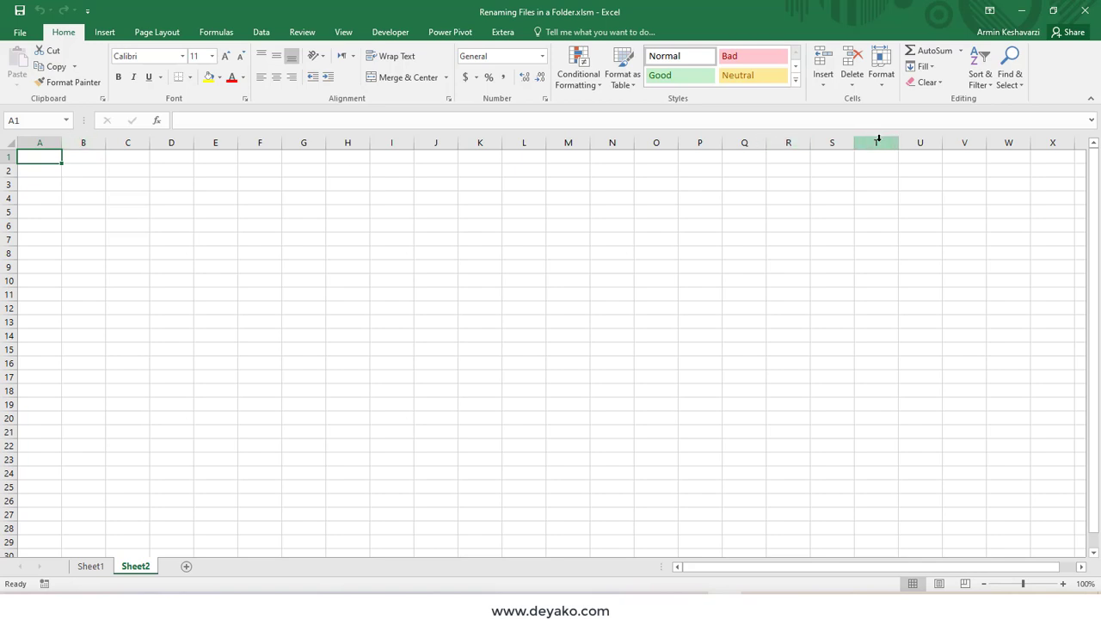
key(alt+Tab)
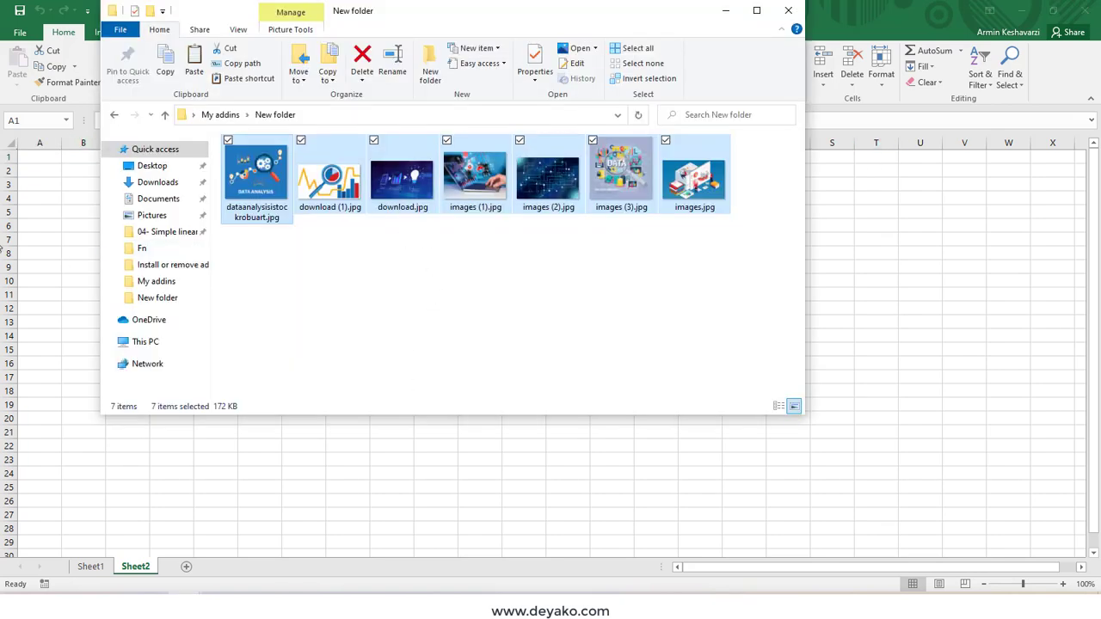
key(alt+Tab)
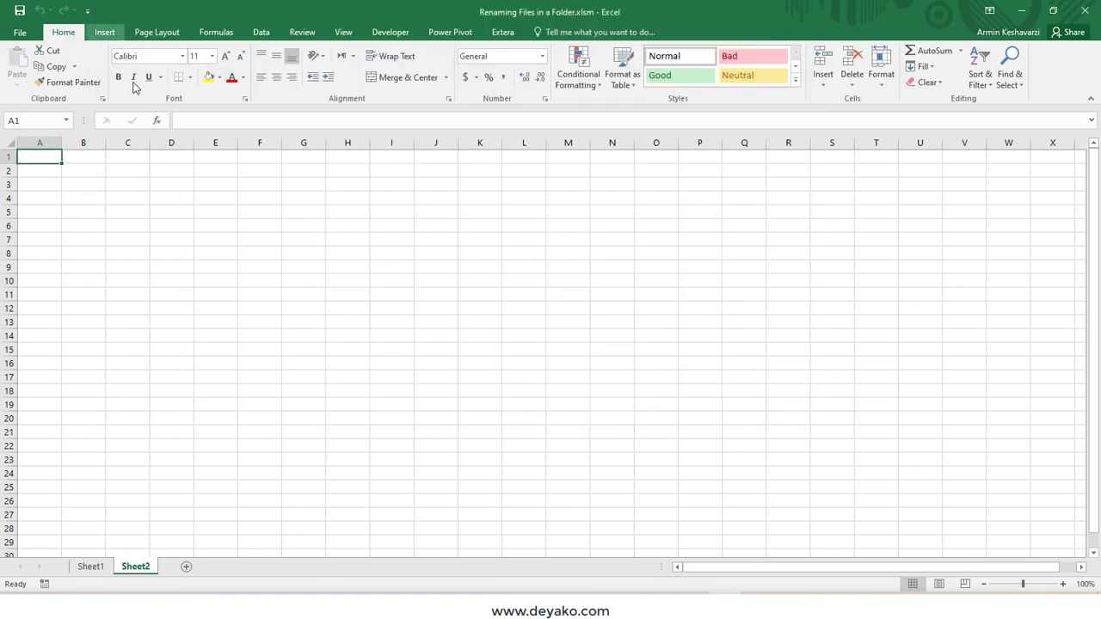
- Insert all seven images from New folder as pictures onto Sheet2
scroll(134, 86, down, 1)
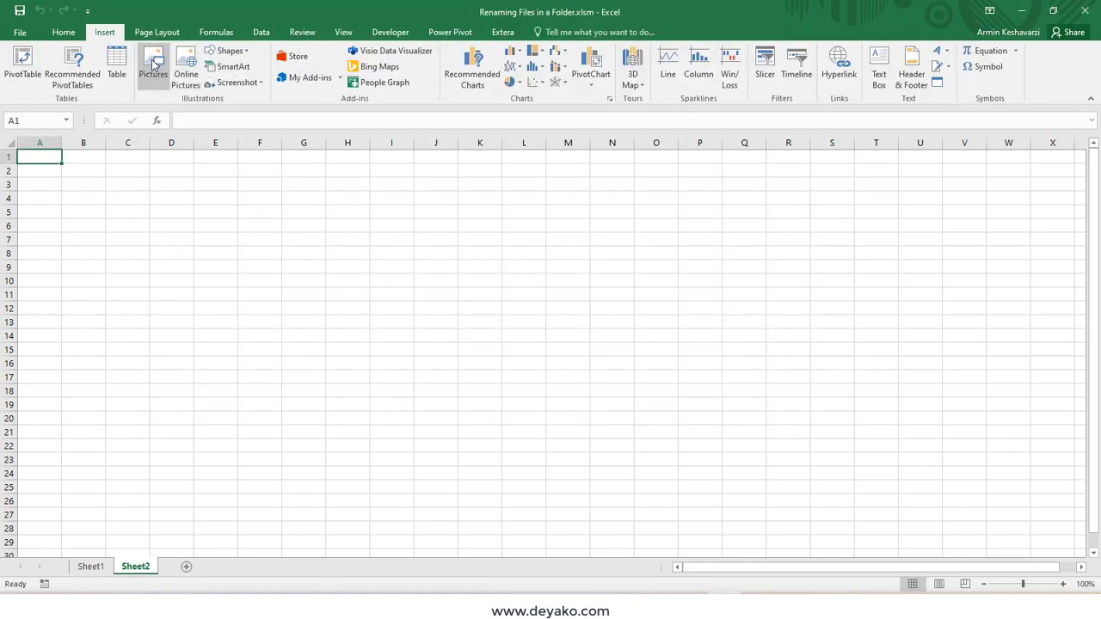
click(154, 65)
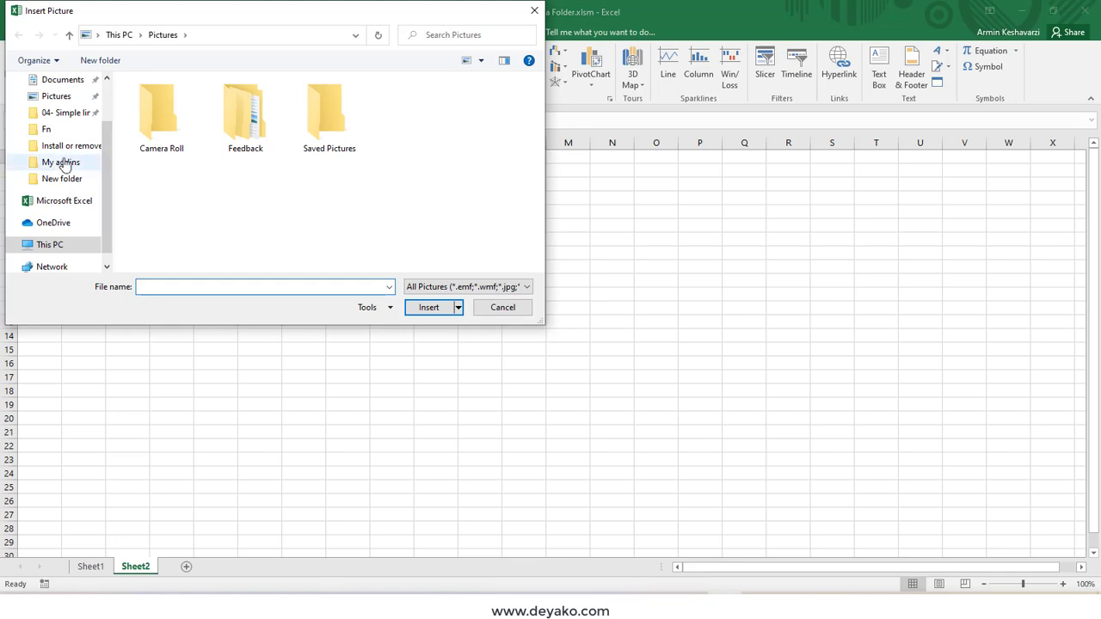
click(57, 178)
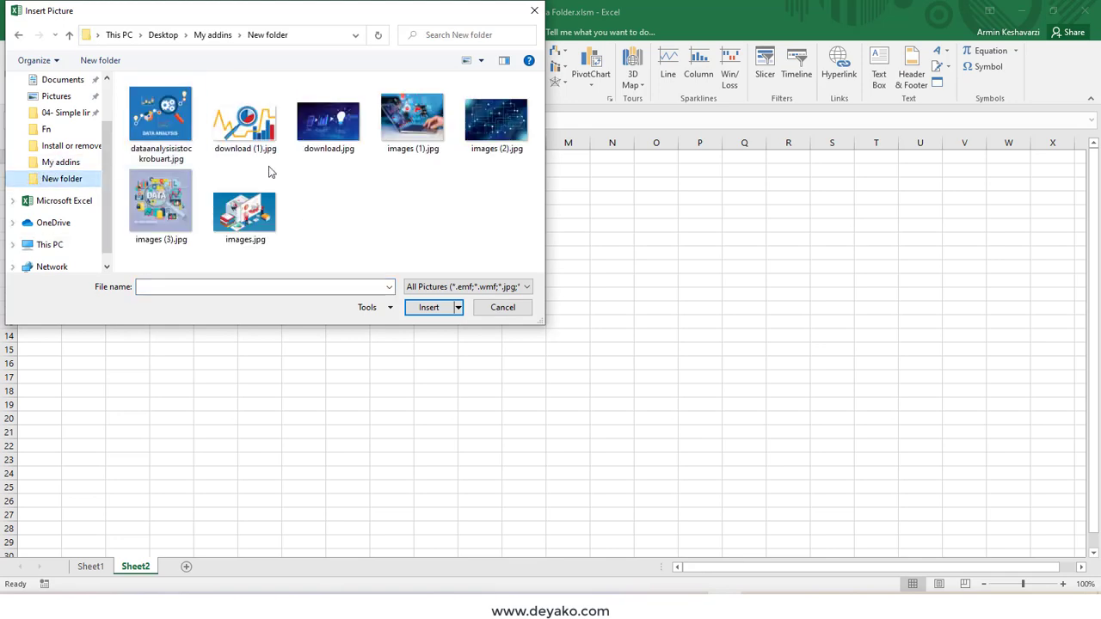
key(ctrl+a)
click(436, 307)
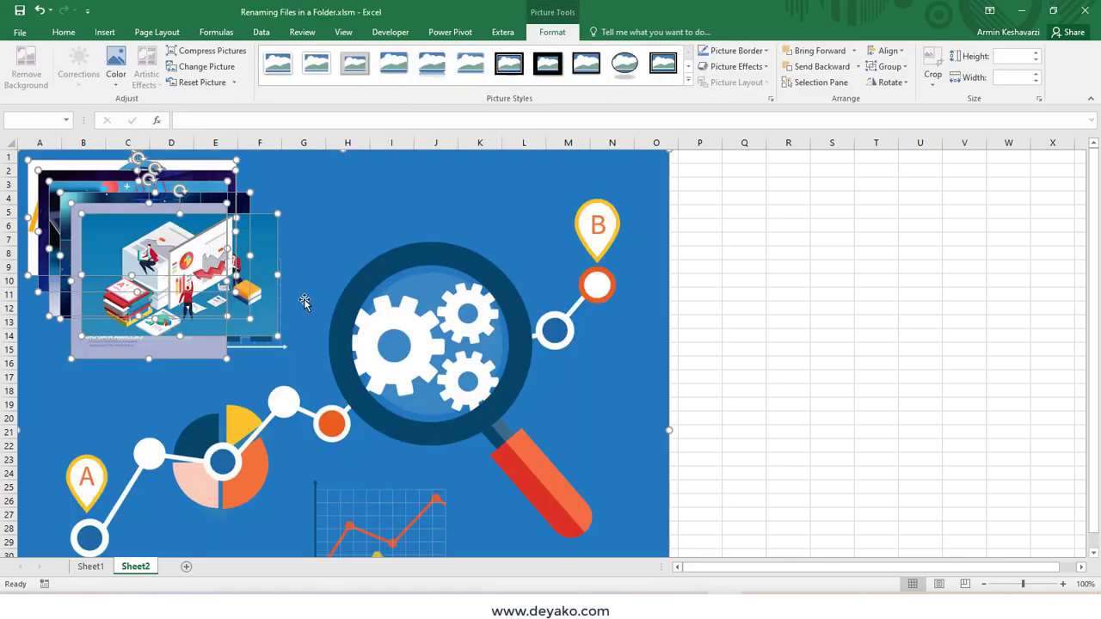
- Deselect the inserted pictures and select the large gears background picture
scroll(358, 357, down, 1)
scroll(358, 357, down, 3)
scroll(357, 356, up, 4)
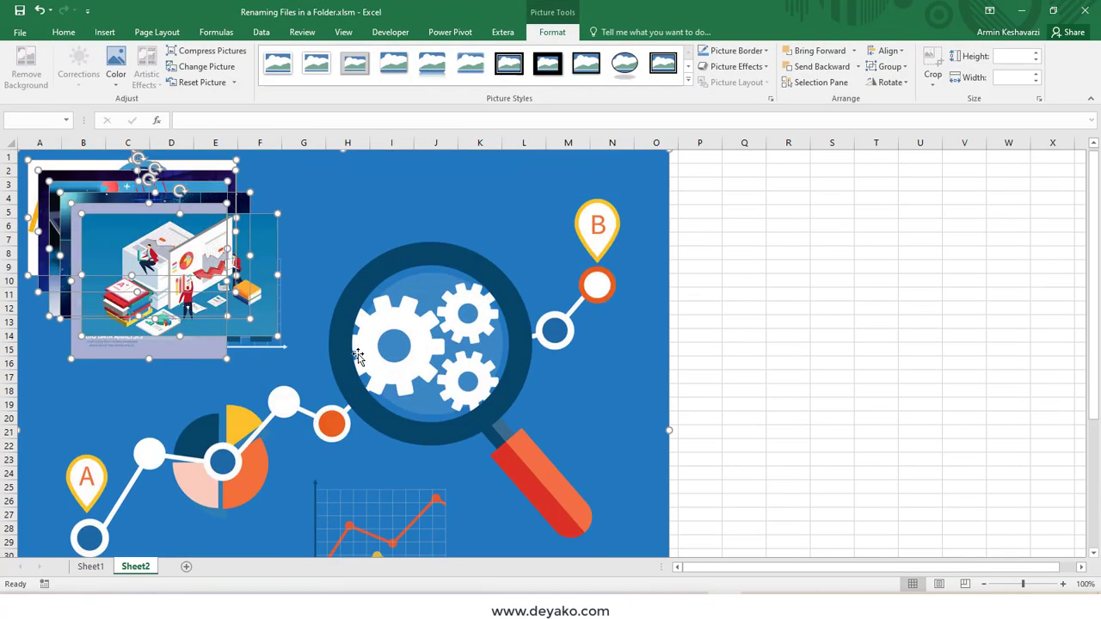
click(715, 242)
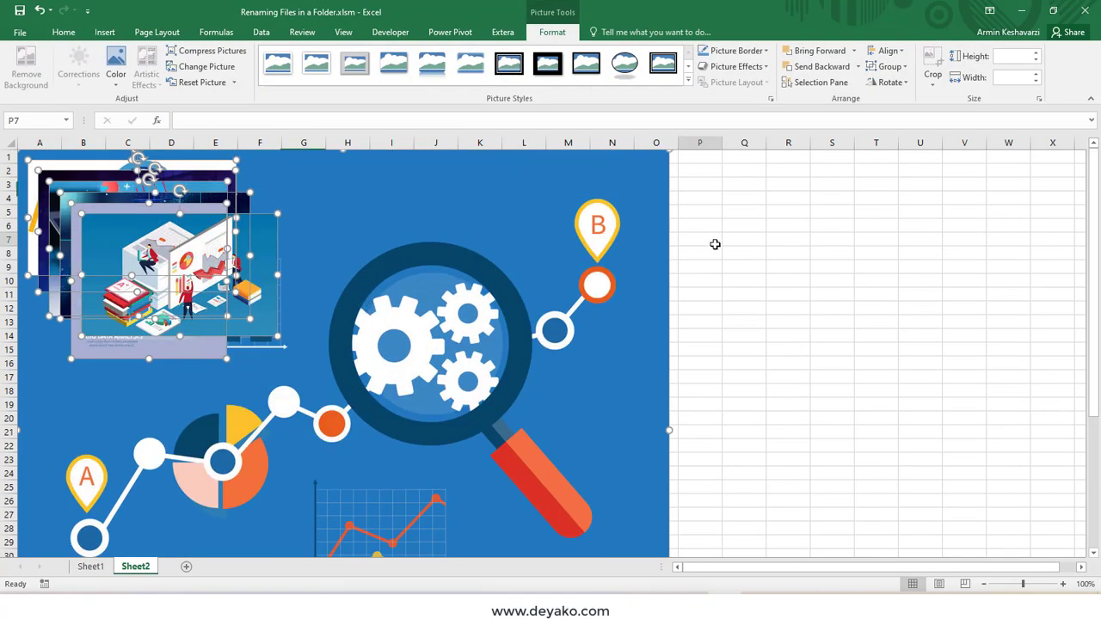
click(504, 259)
- Move the gears picture right and down, widen column A, and make rows 1–15 much taller
drag(504, 259, 834, 290)
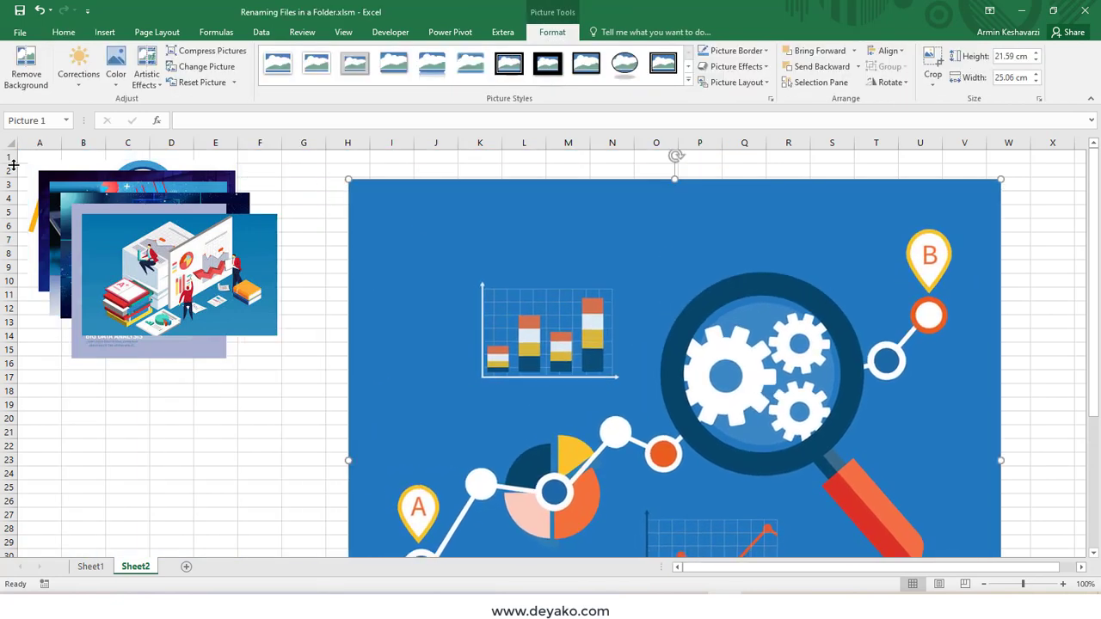
drag(61, 140, 182, 140)
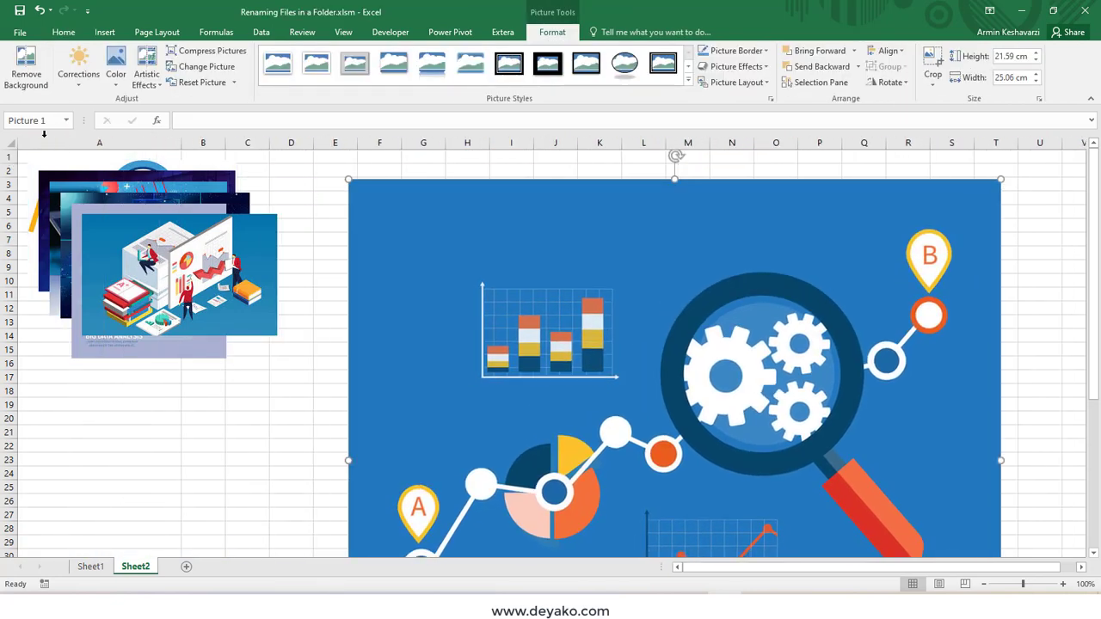
drag(8, 163, 7, 430)
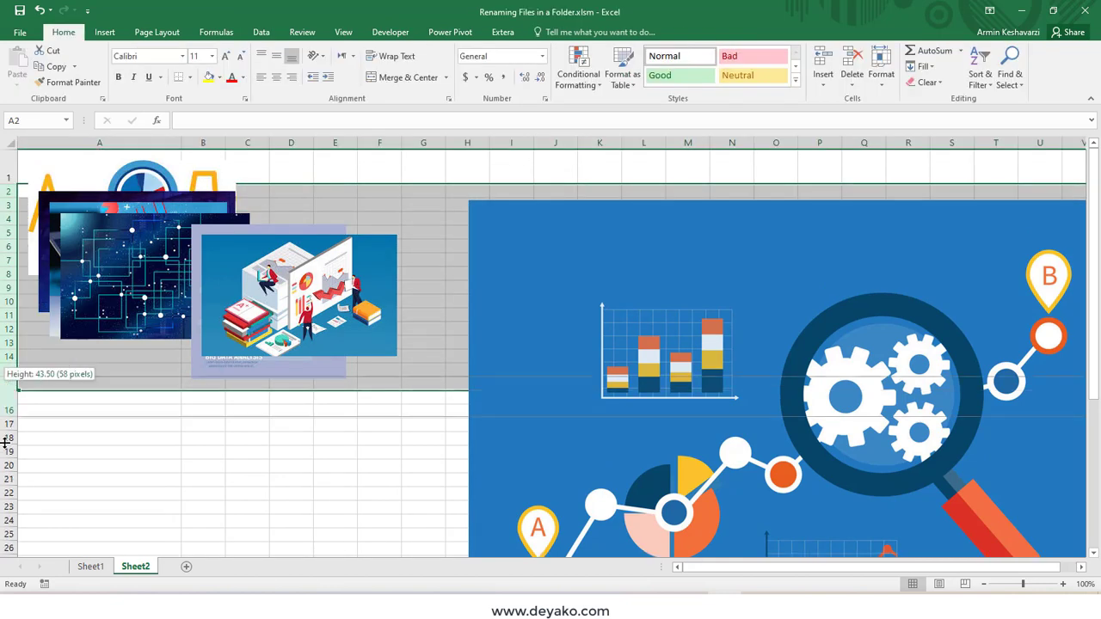
click(284, 224)
- Rearrange the lightbulb and other pictures within the enlarged column A cells
drag(230, 201, 211, 277)
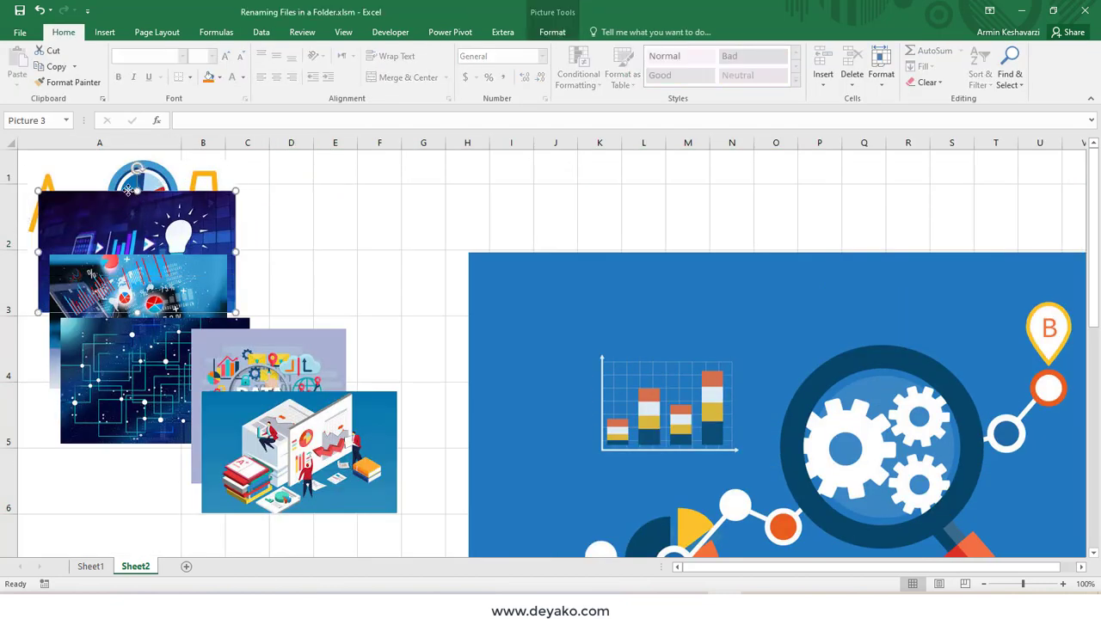
drag(194, 370, 192, 282)
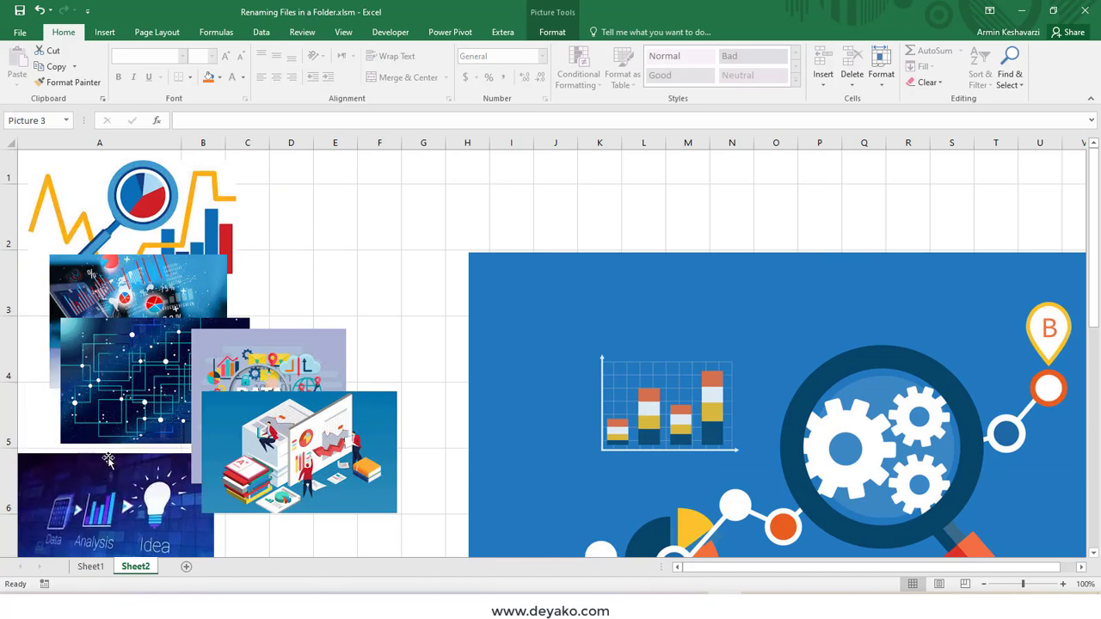
scroll(192, 282, up, 1)
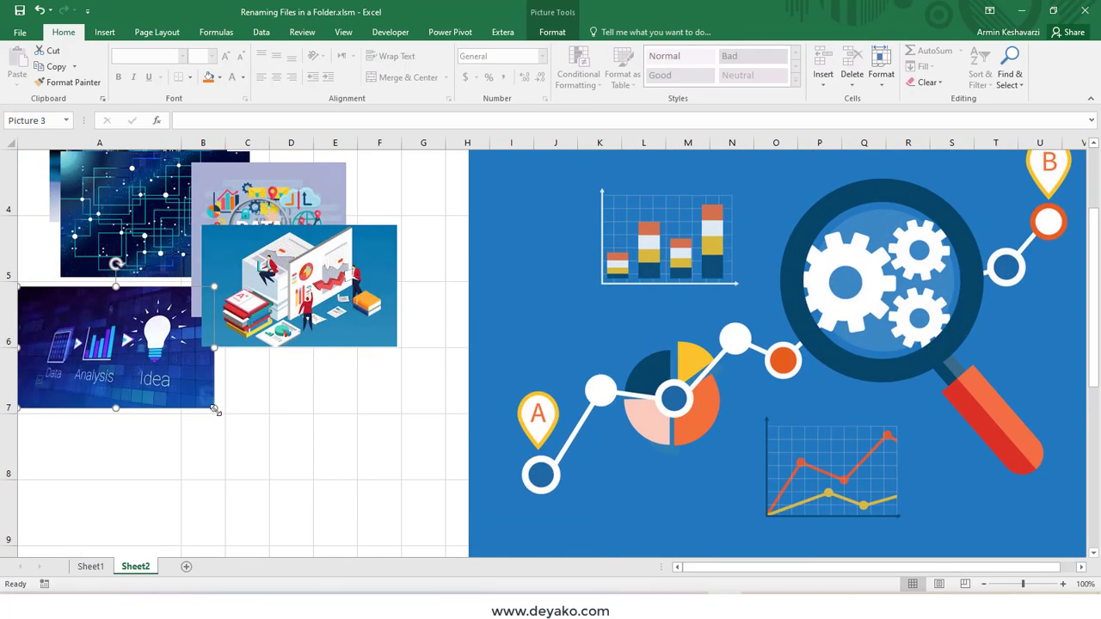
drag(215, 416, 139, 361)
drag(99, 317, 125, 306)
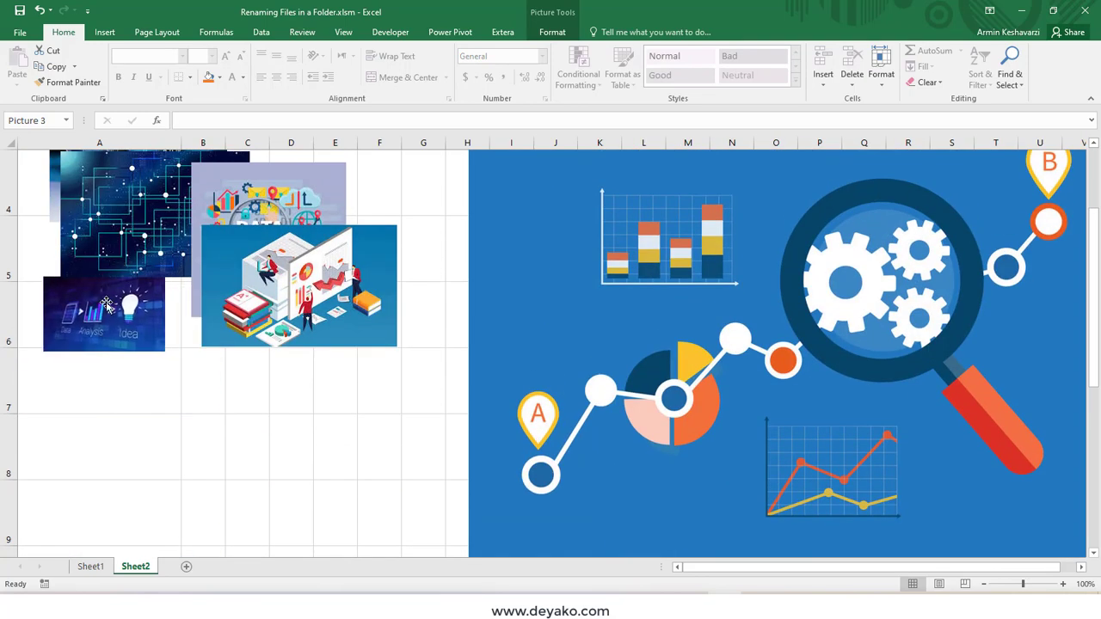
scroll(350, 383, up, 1)
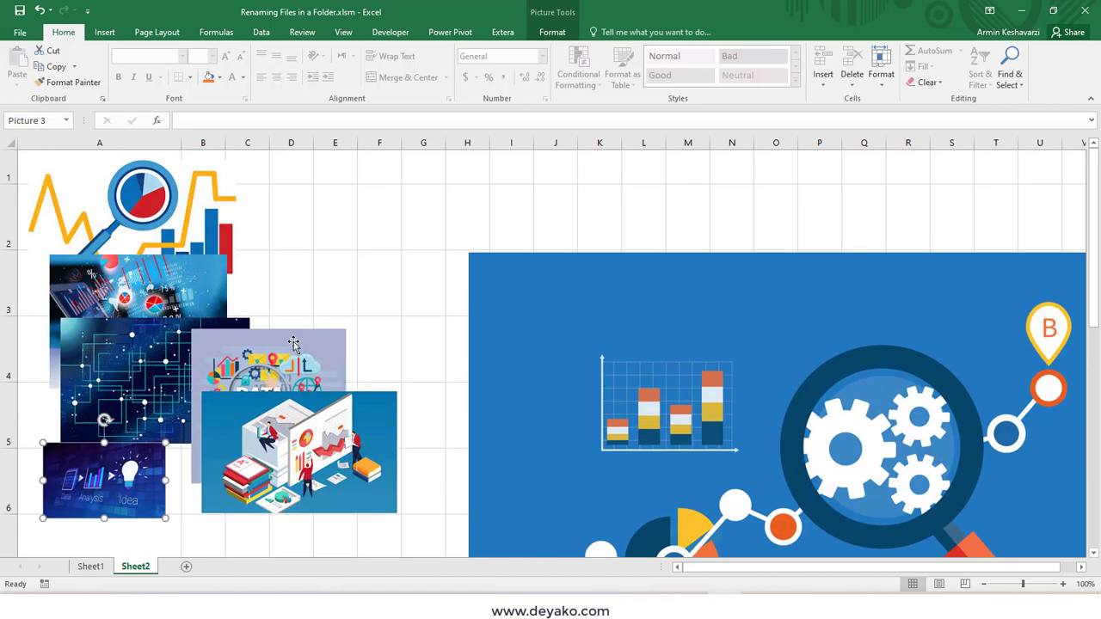
click(278, 272)
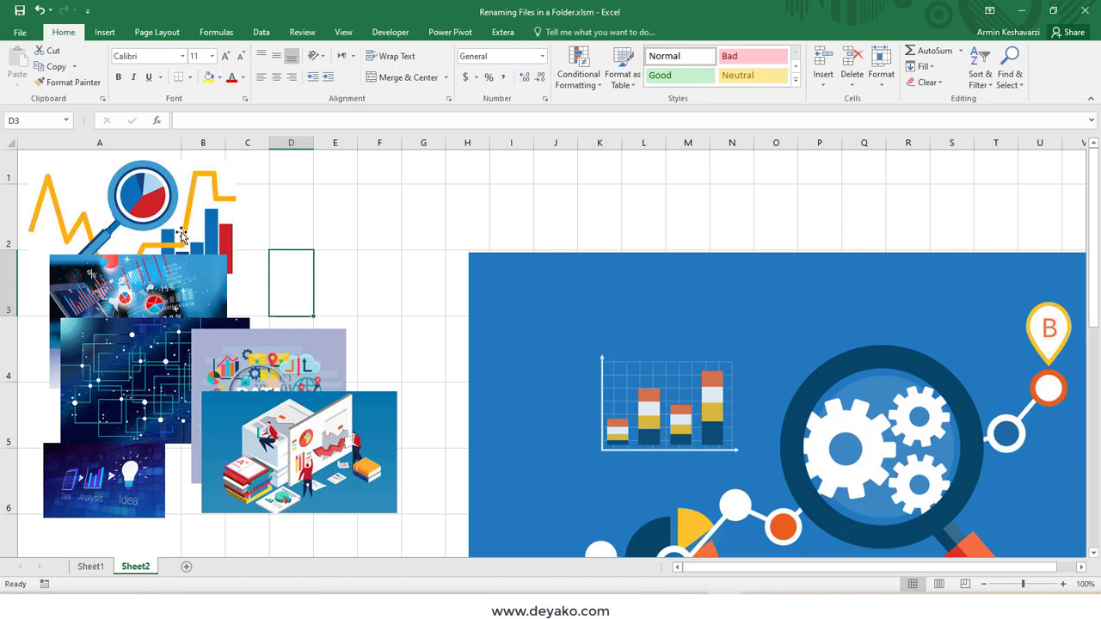
- Select every picture on Sheet2 and delete them all
click(181, 232)
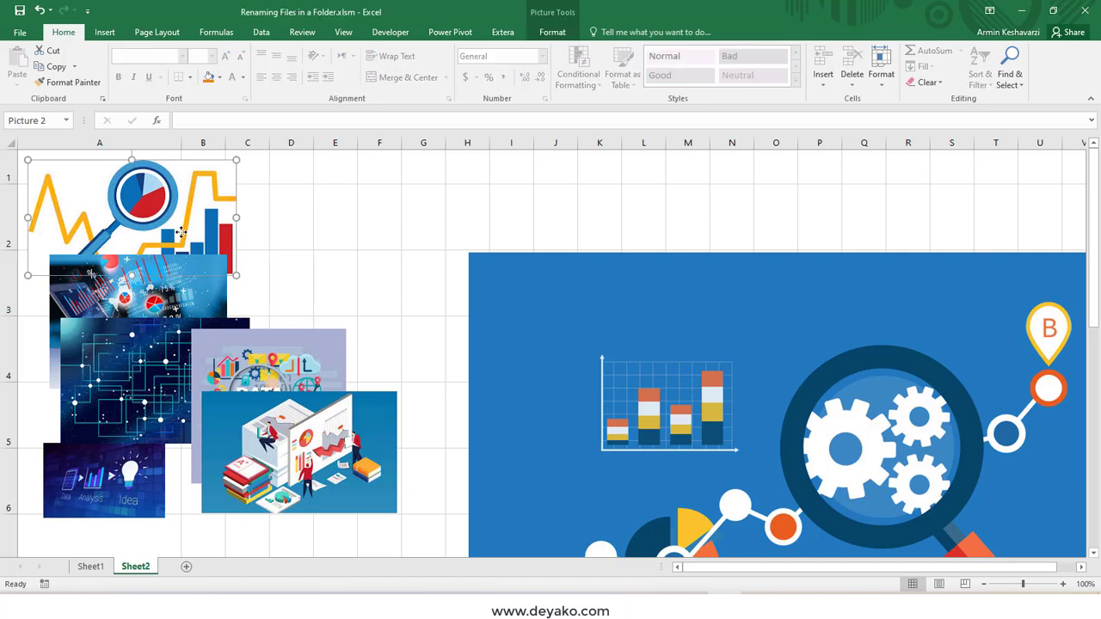
key(ctrl+a)
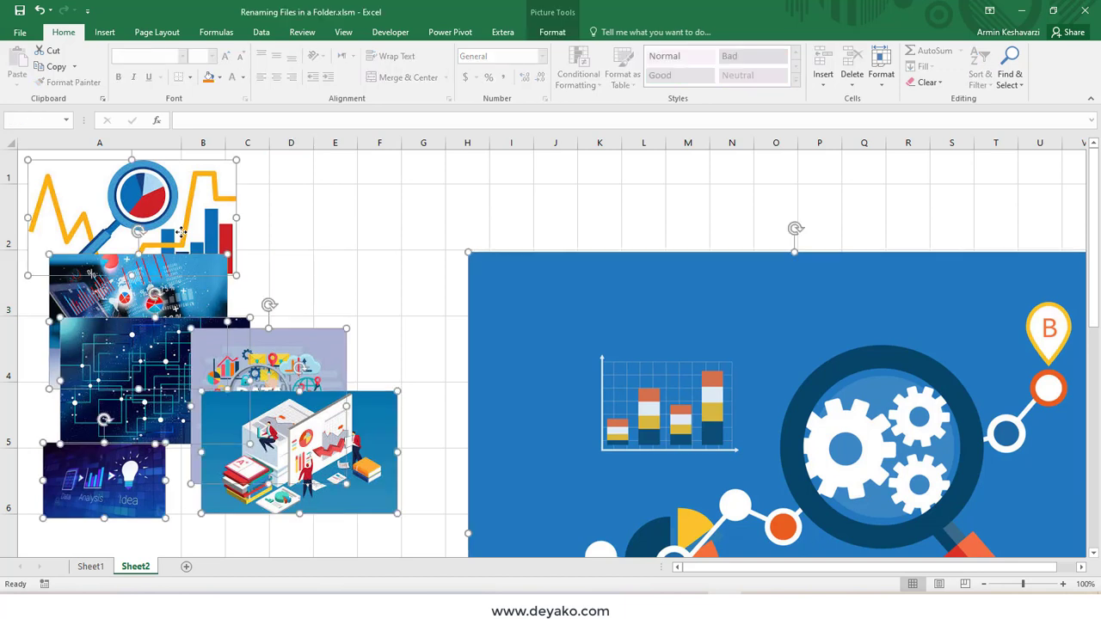
key(Delete)
- Delete column A, select rows 1–10, and switch to the Extera add-in tab
click(147, 141)
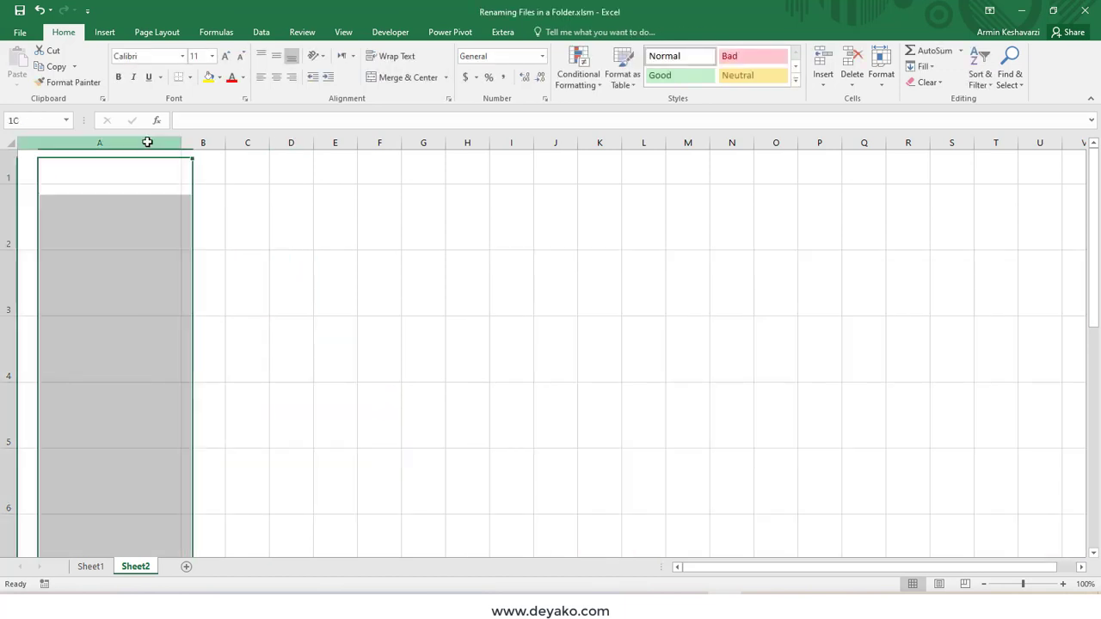
right_click(149, 144)
click(223, 255)
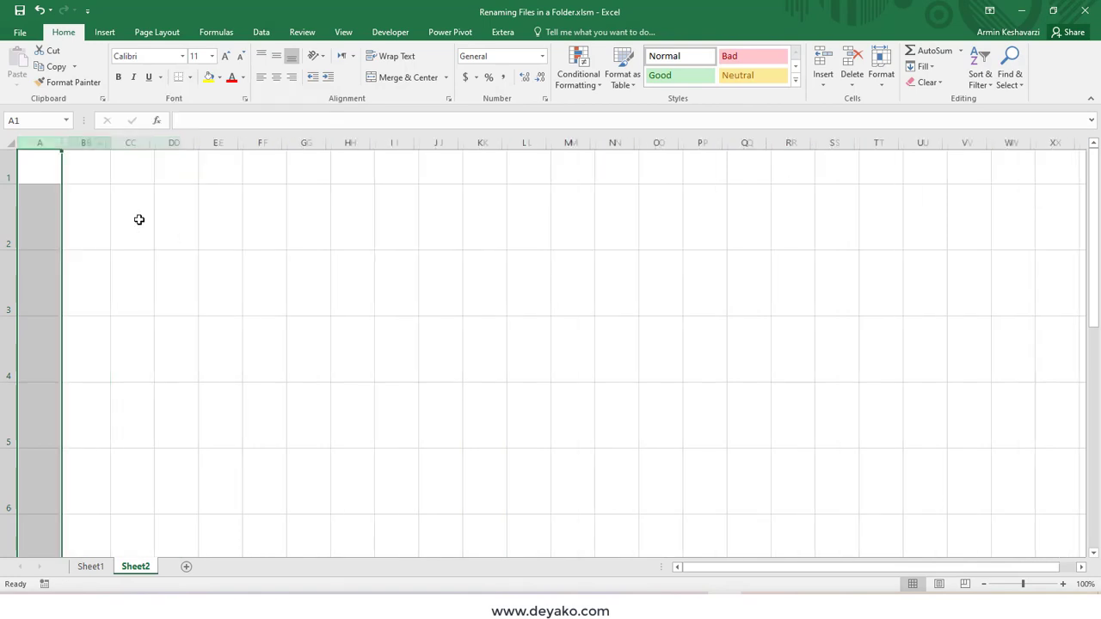
drag(9, 168, 7, 425)
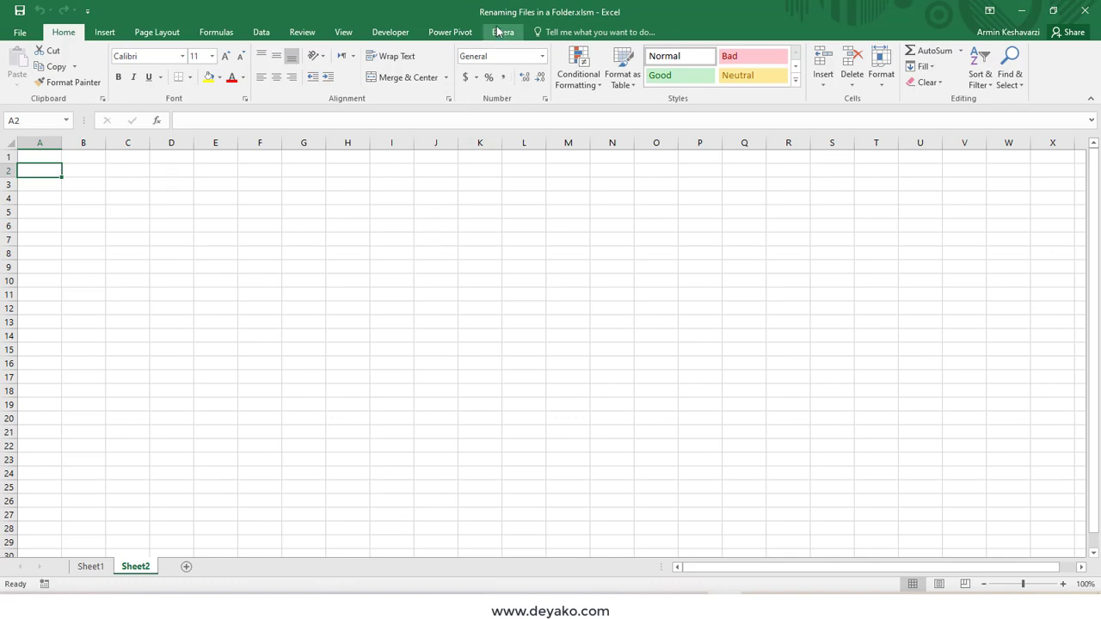
click(499, 36)
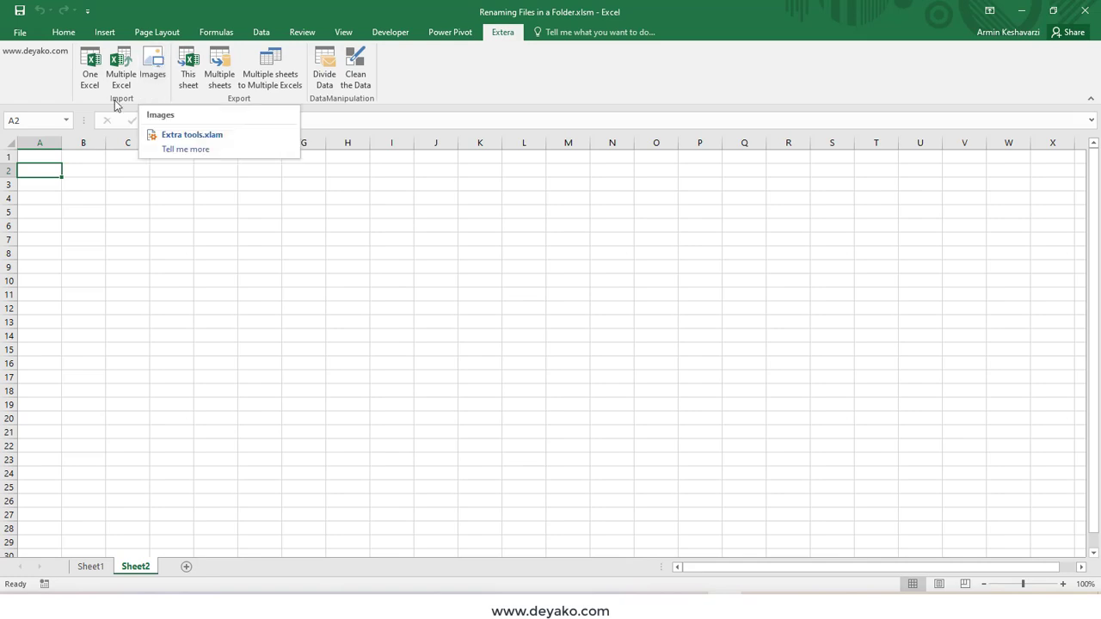
- Choose Desktop > My addins > New folder as the image import folder, checking its contents in Explorer
click(164, 64)
click(163, 64)
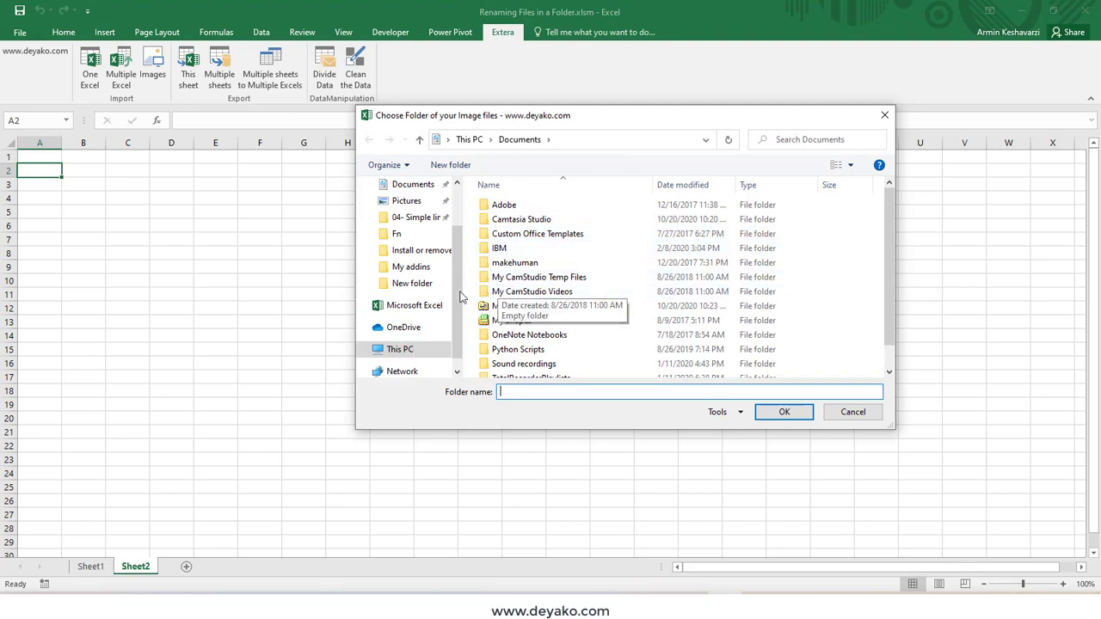
click(434, 291)
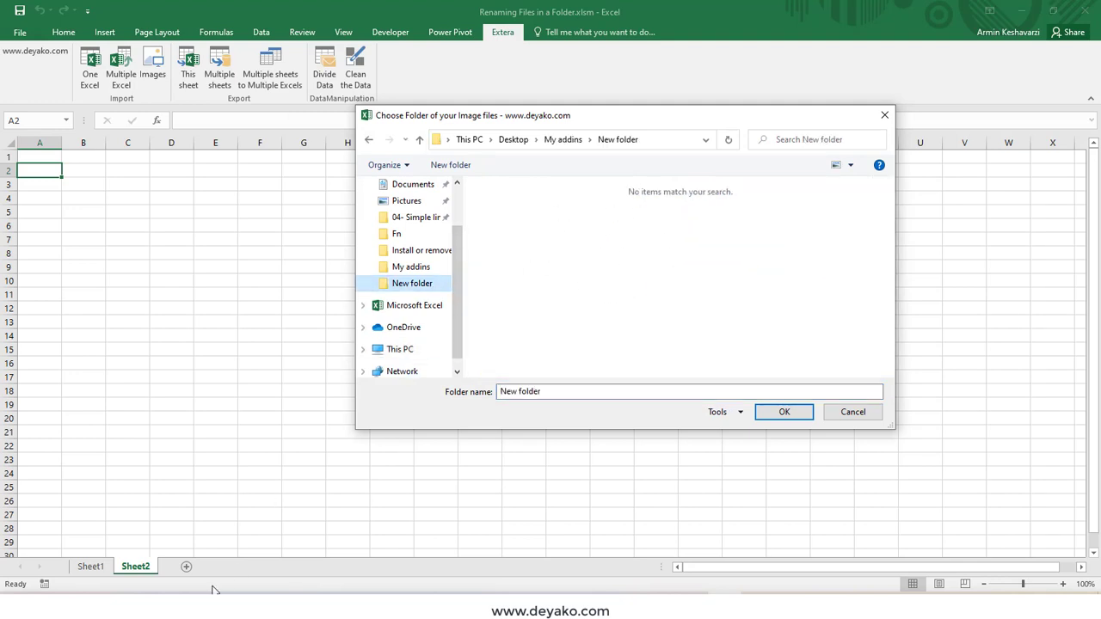
click(184, 593)
click(239, 559)
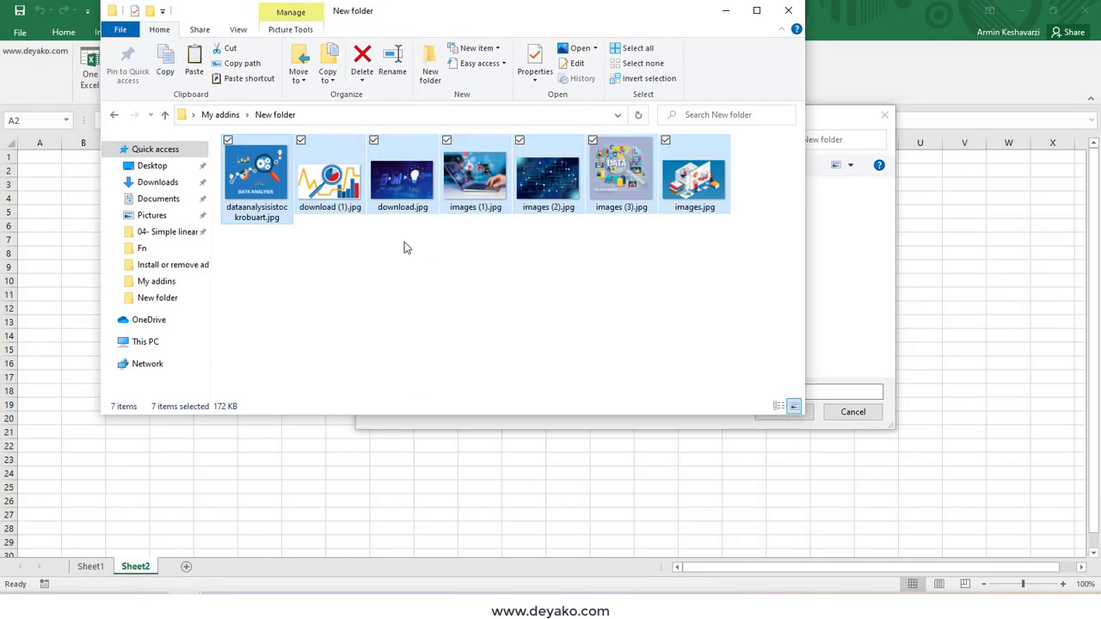
click(725, 15)
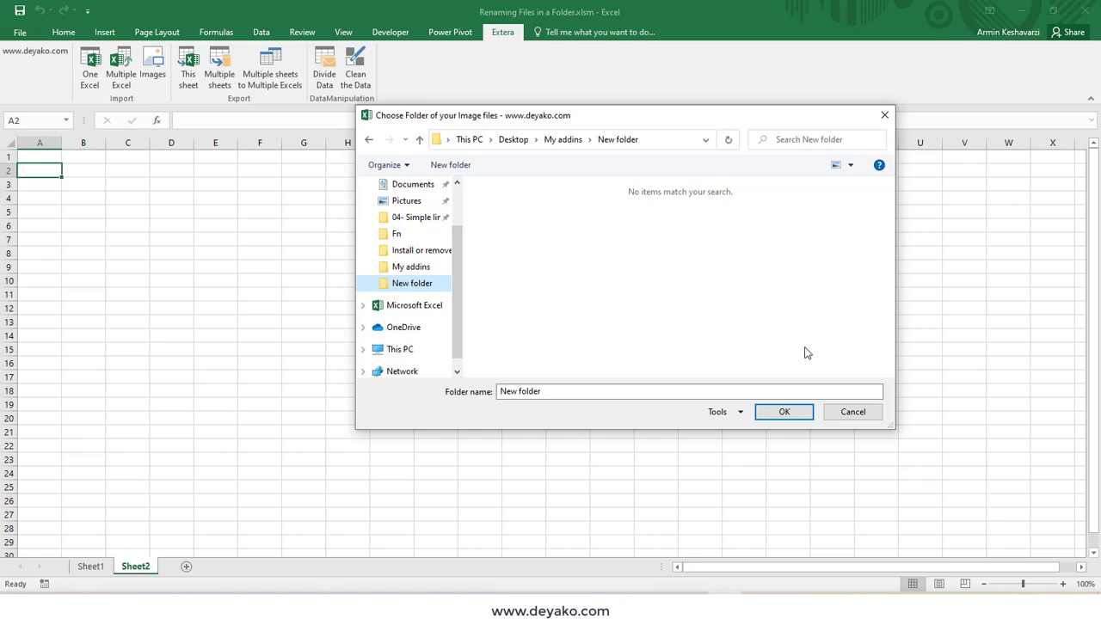
click(783, 412)
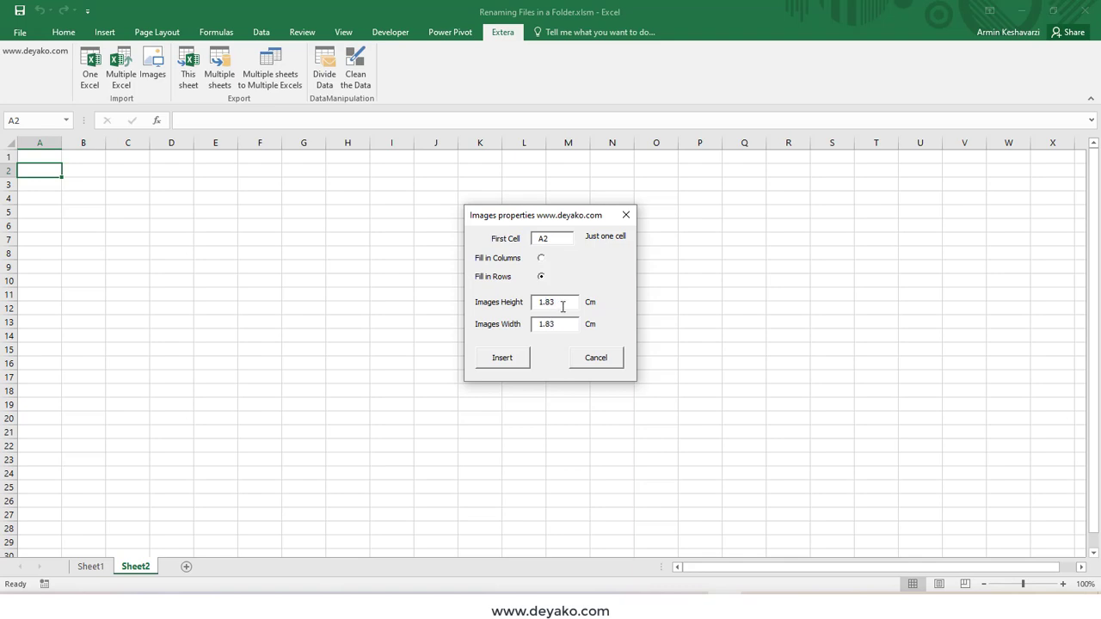
- Insert the New folder images down column A from A2, filling rows at 5 cm height
drag(557, 304, 525, 302)
click(504, 357)
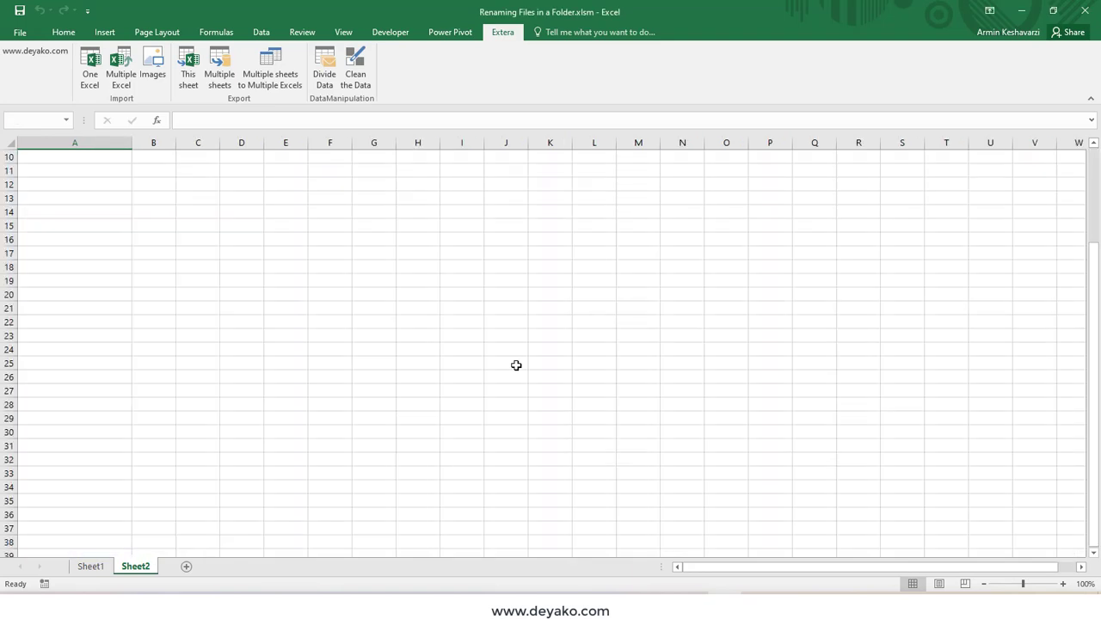
scroll(316, 391, up, 1)
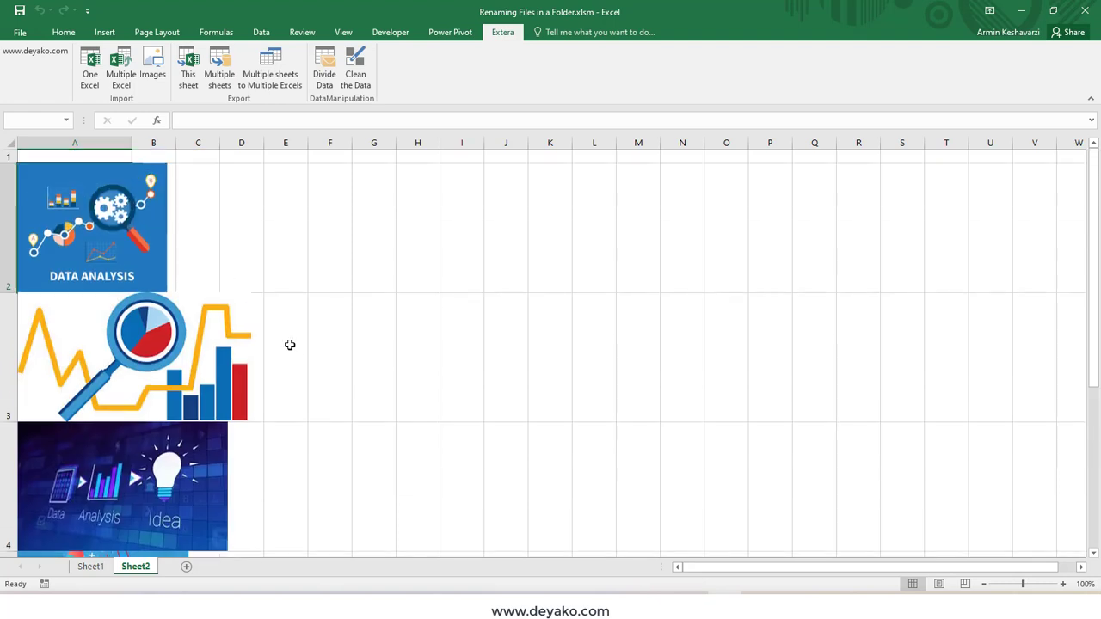
- Select the Data Analysis, chart, third and last pictures in column A one at a time
click(125, 215)
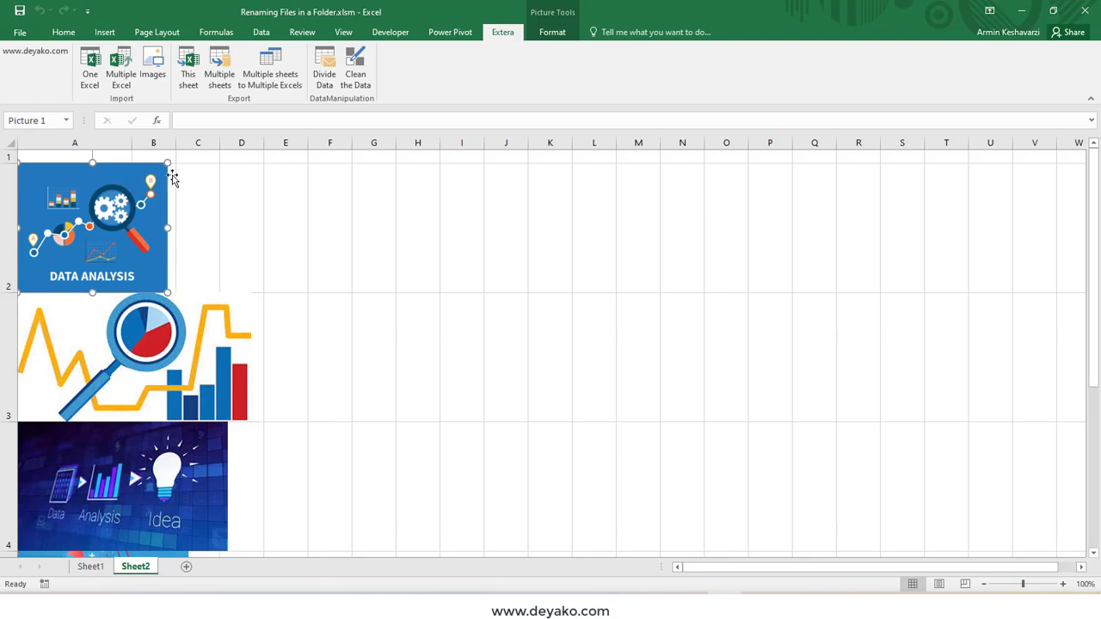
scroll(135, 407, down, 3)
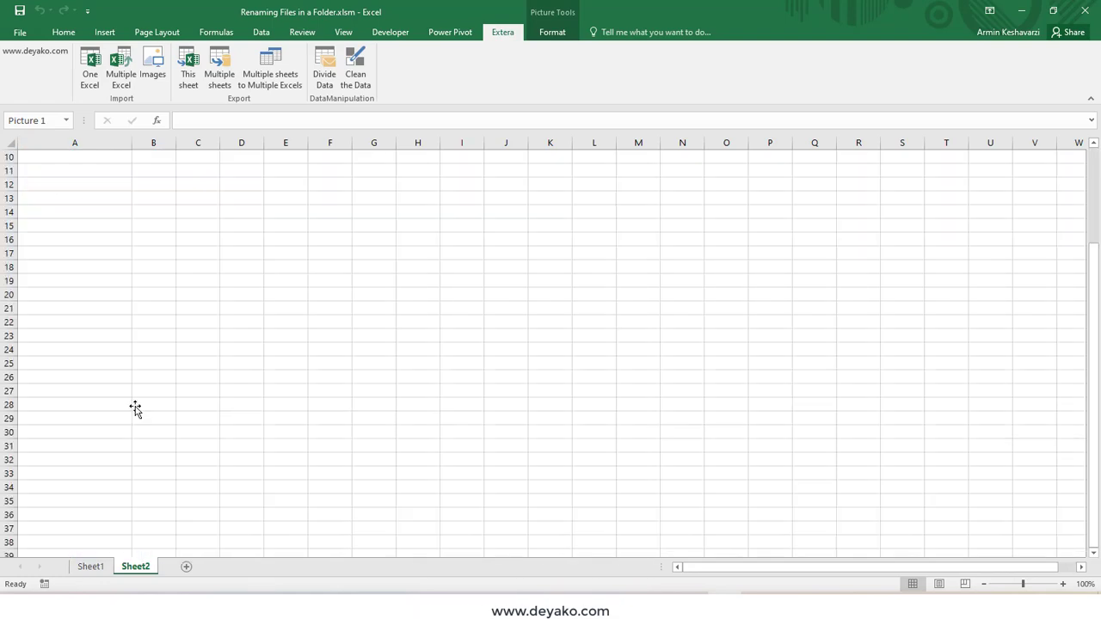
scroll(126, 398, up, 2)
scroll(71, 349, up, 1)
click(223, 347)
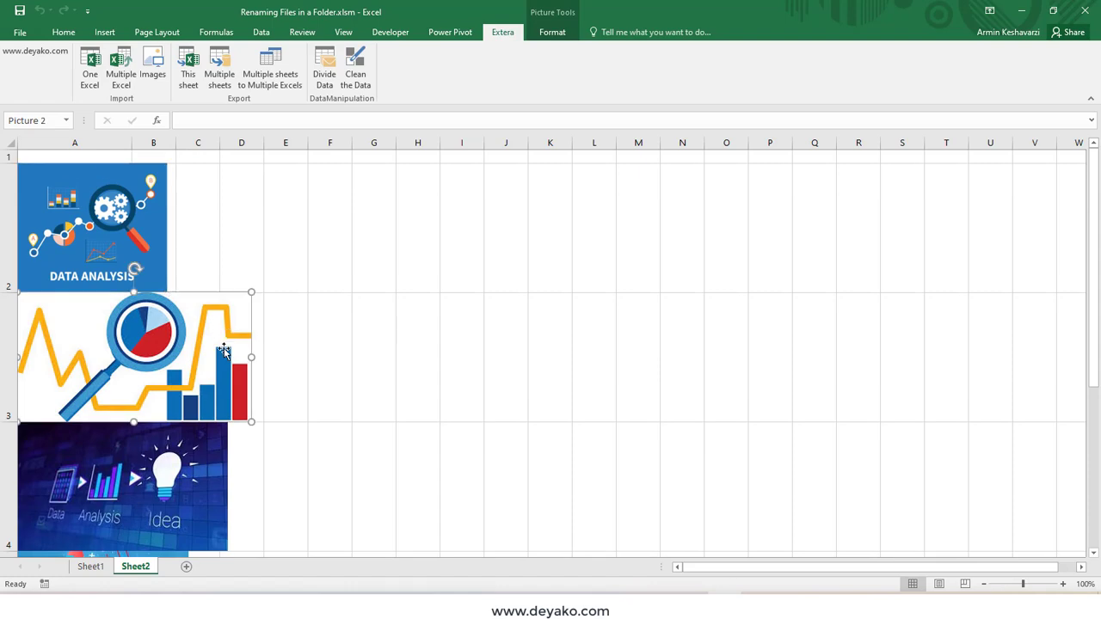
click(187, 451)
scroll(180, 445, down, 4)
scroll(168, 400, up, 2)
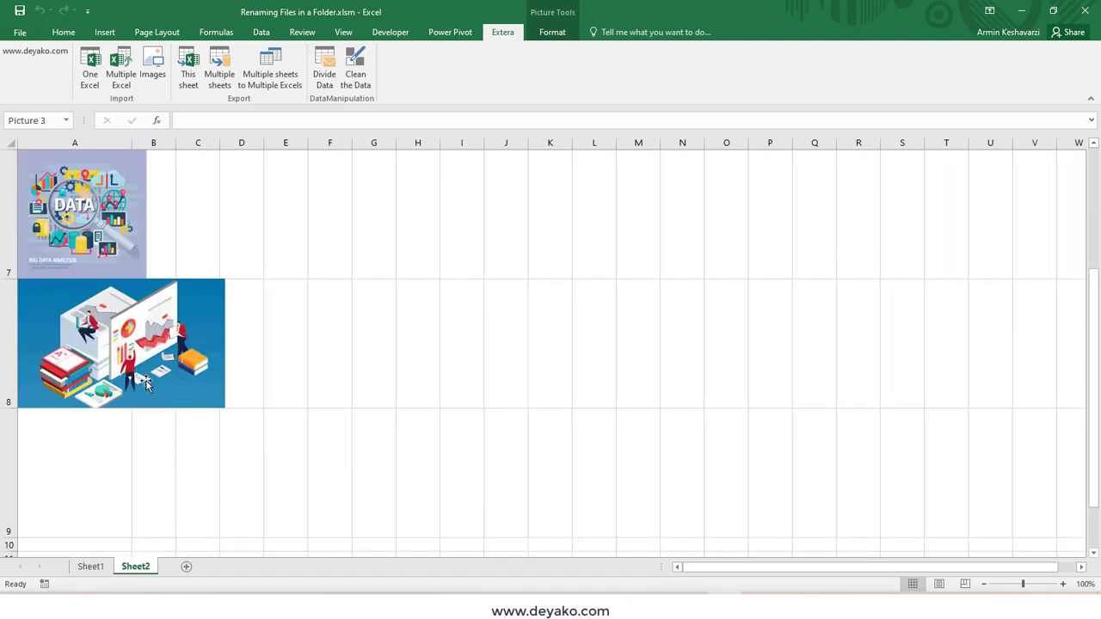
scroll(129, 369, up, 2)
click(107, 359)
scroll(107, 360, down, 1)
scroll(107, 359, up, 1)
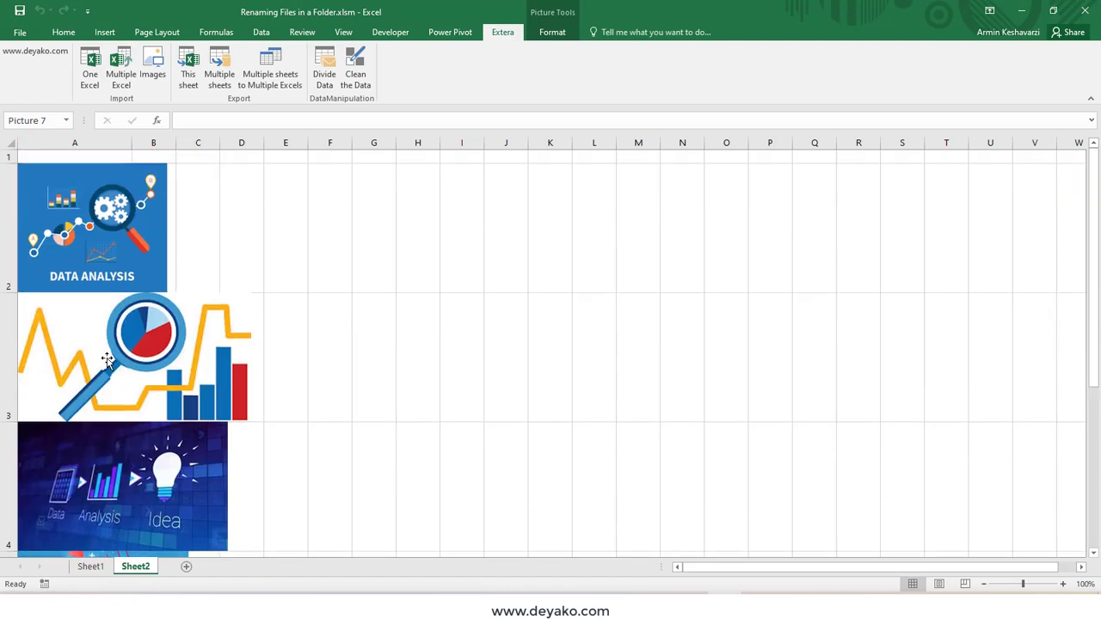
- Select the first picture and add the second and third pictures to the selection
click(118, 205)
scroll(310, 296, down, 2)
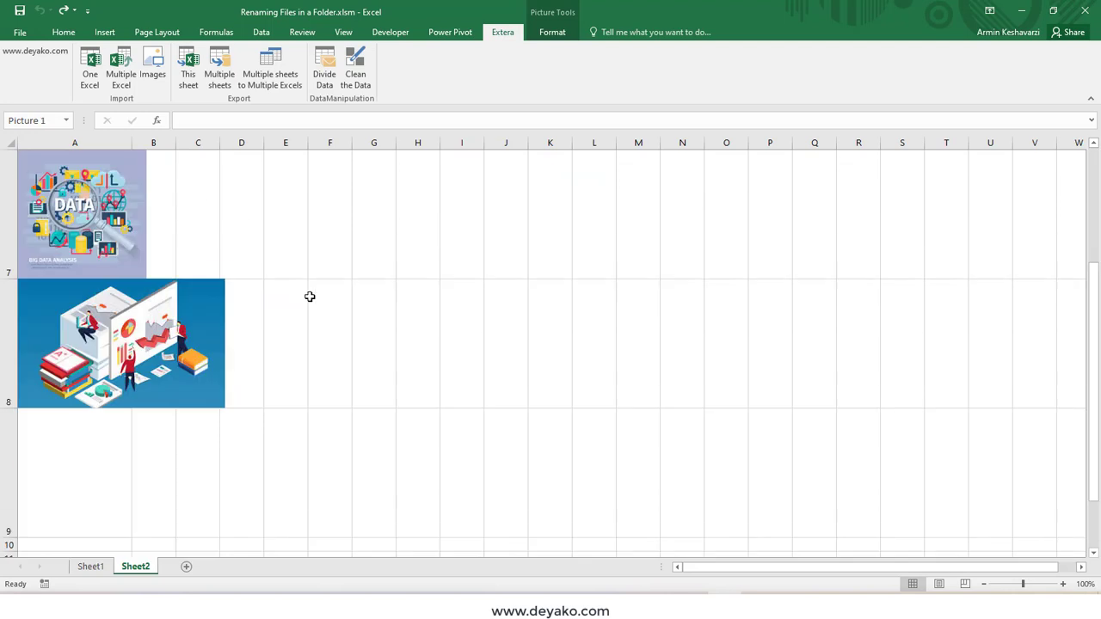
scroll(279, 324, up, 2)
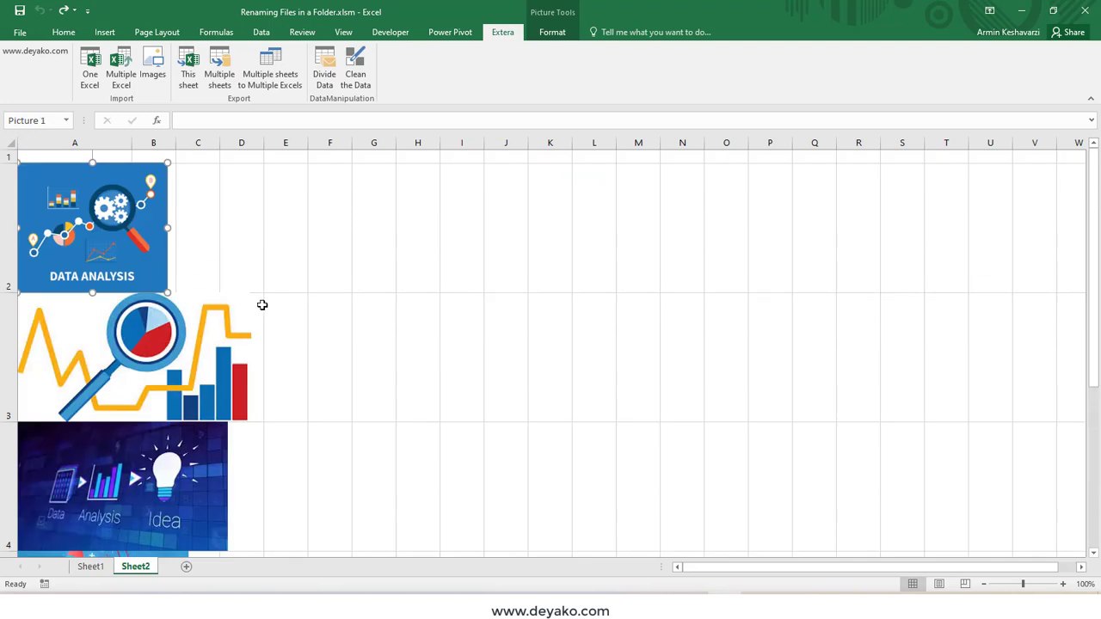
ctrl+click(206, 361)
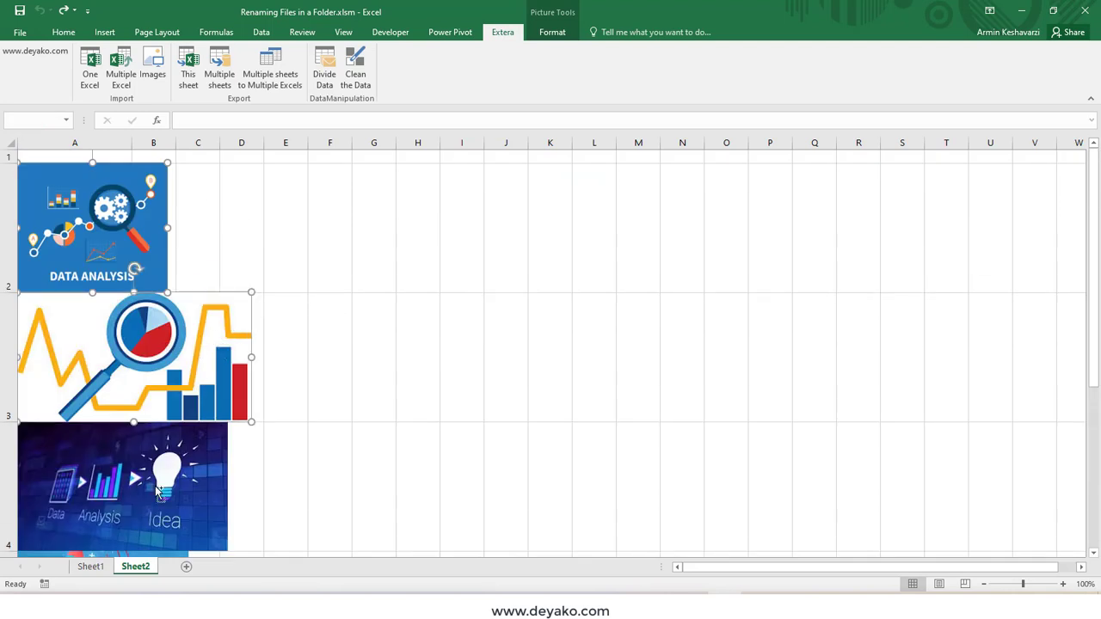
ctrl+click(194, 477)
scroll(280, 411, down, 4)
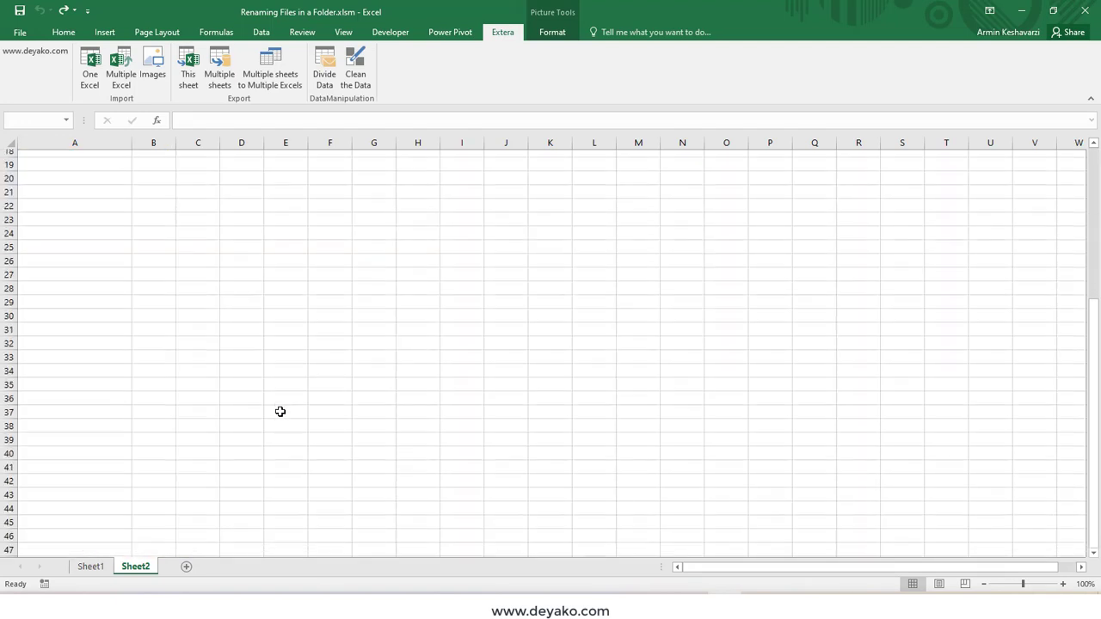
scroll(281, 412, up, 4)
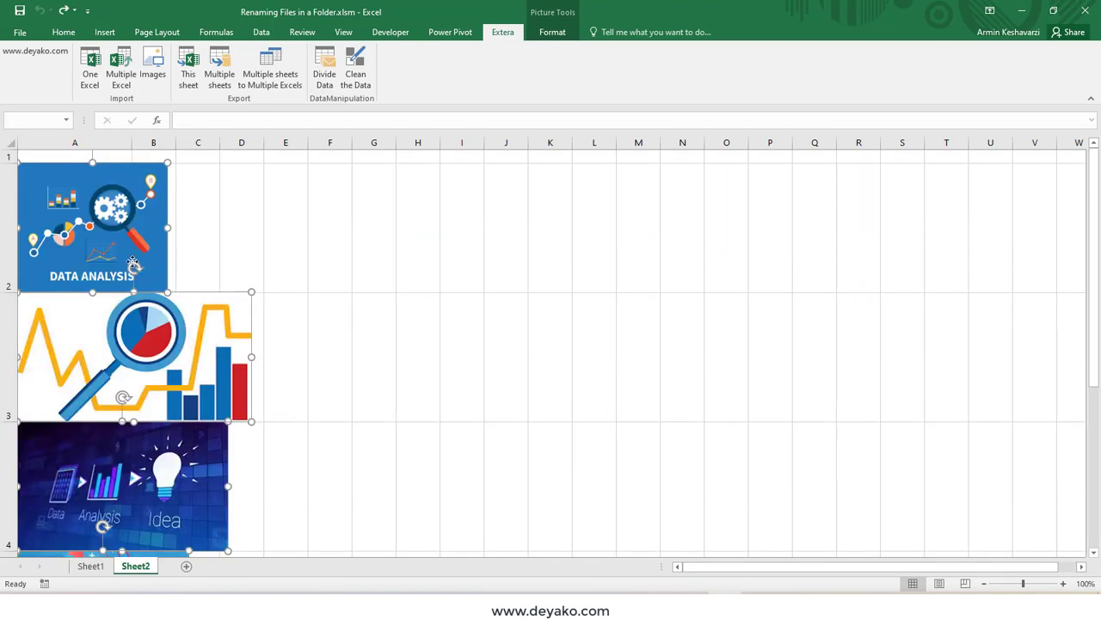
right_click(138, 263)
click(191, 445)
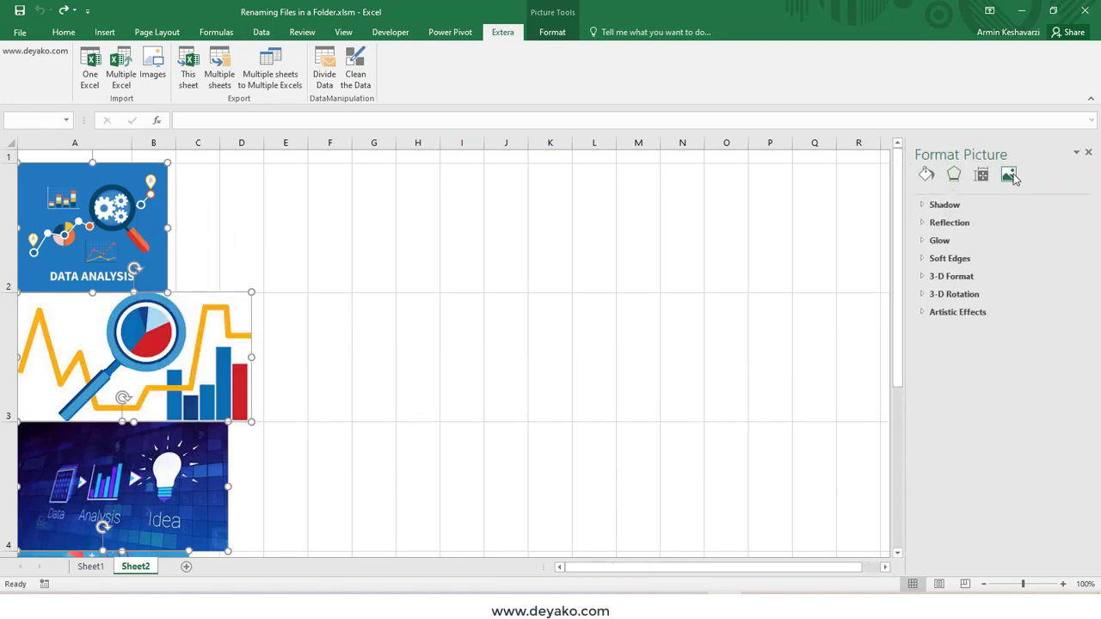
click(1011, 176)
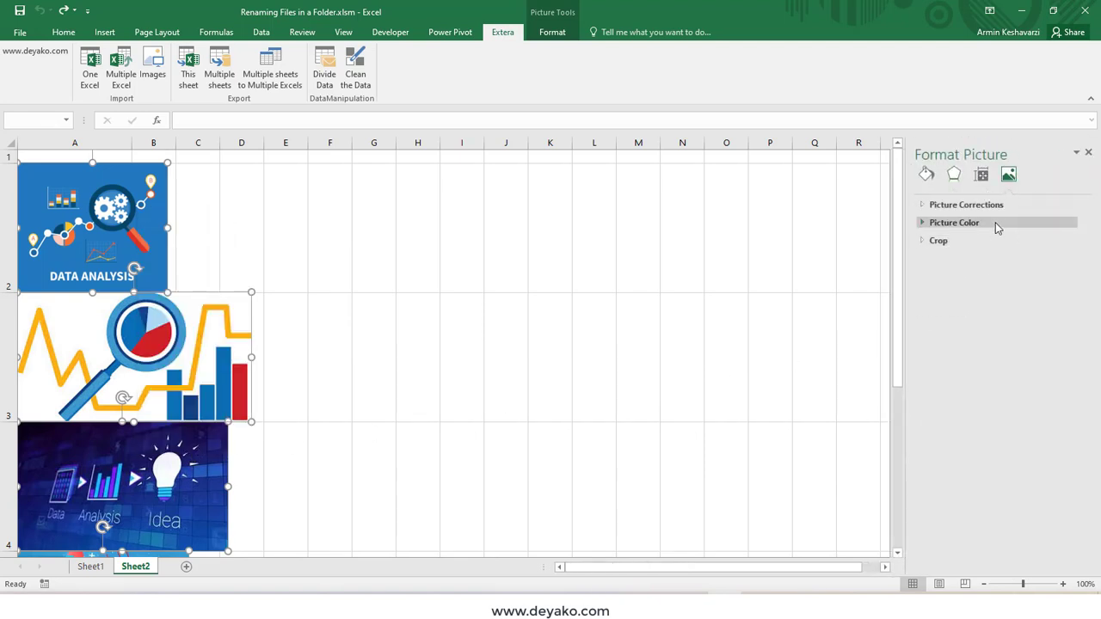
click(982, 175)
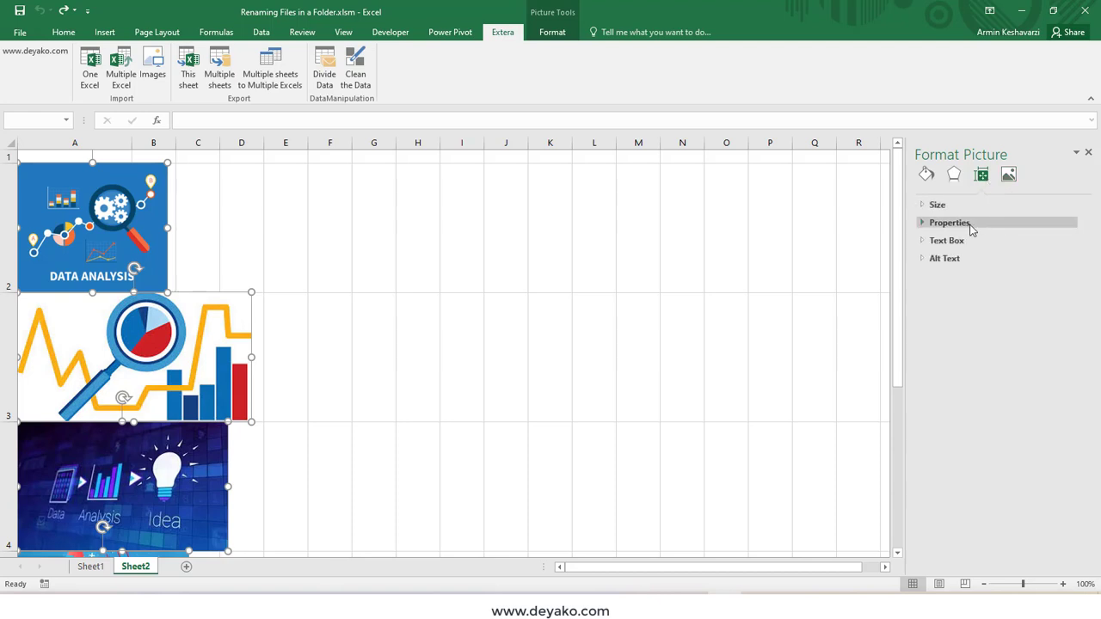
click(970, 225)
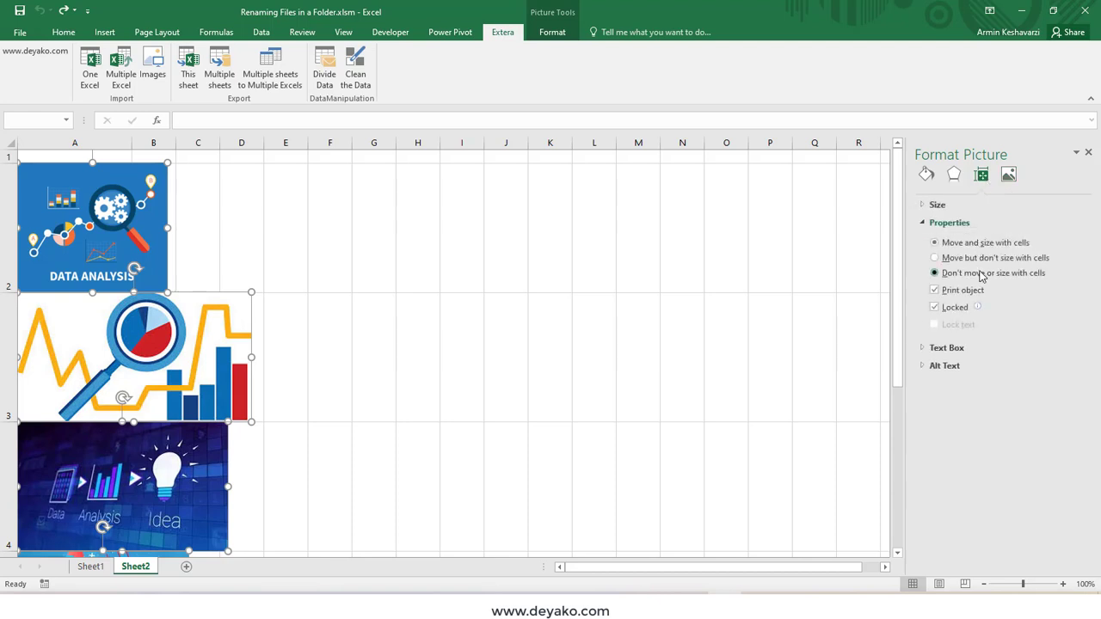
click(1088, 154)
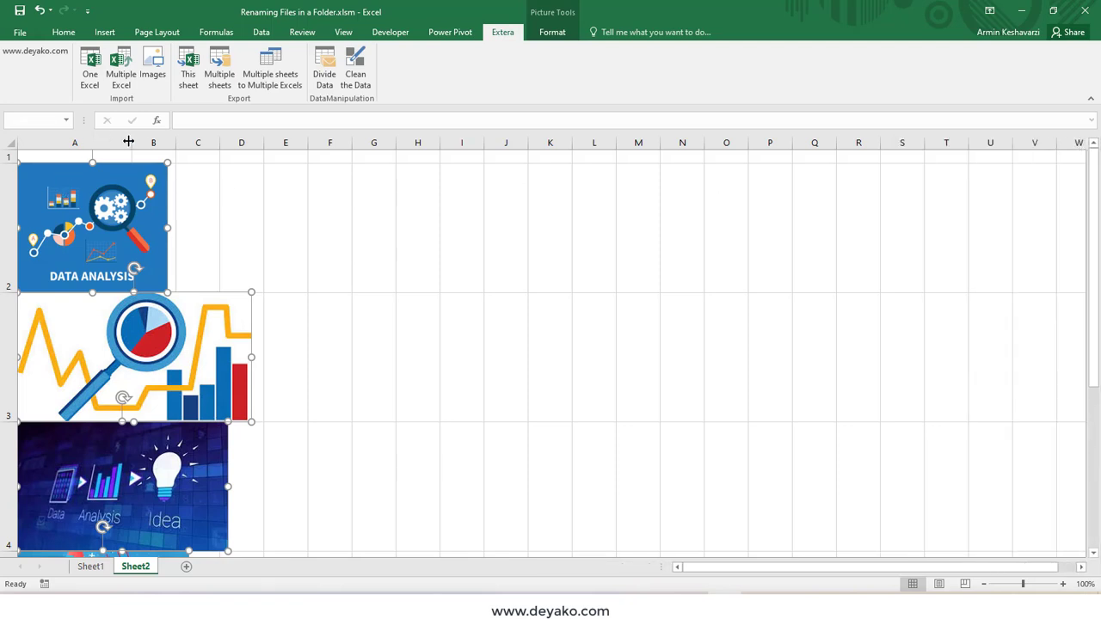
- Widen column A to fit the pictures, then click a cell to deselect them
drag(127, 141, 275, 141)
scroll(317, 338, down, 3)
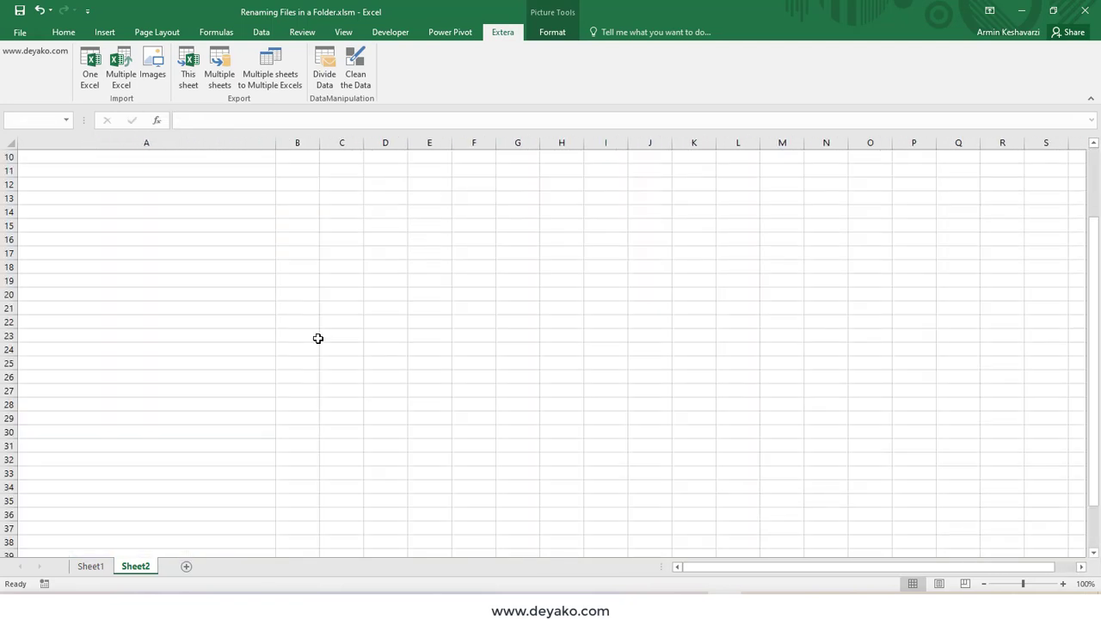
scroll(315, 336, down, 2)
scroll(315, 336, up, 4)
scroll(243, 358, up, 1)
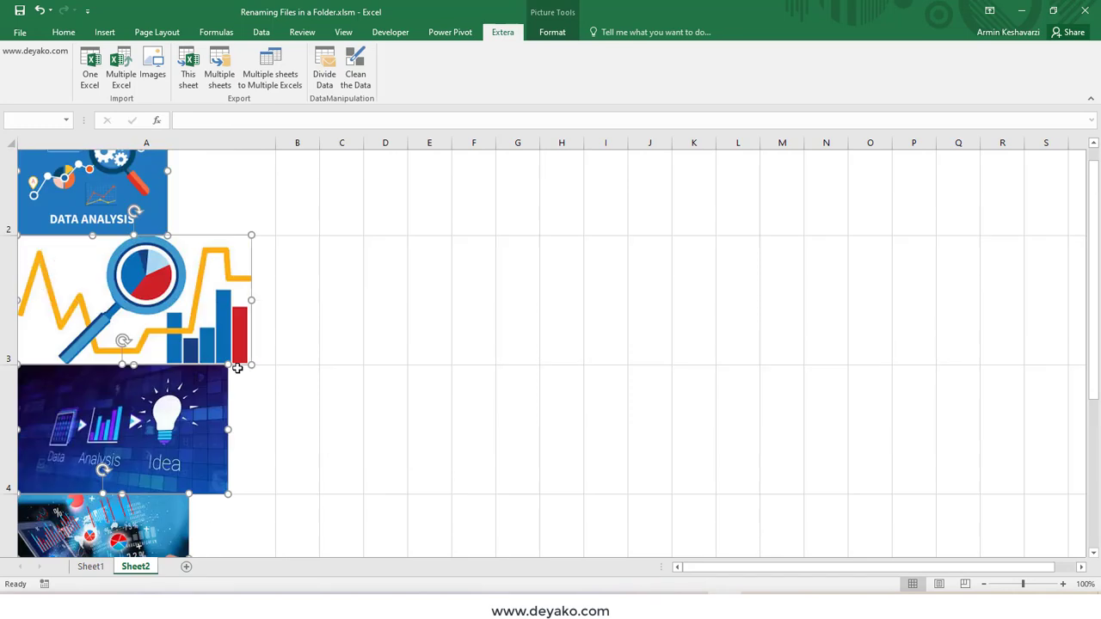
scroll(238, 367, up, 1)
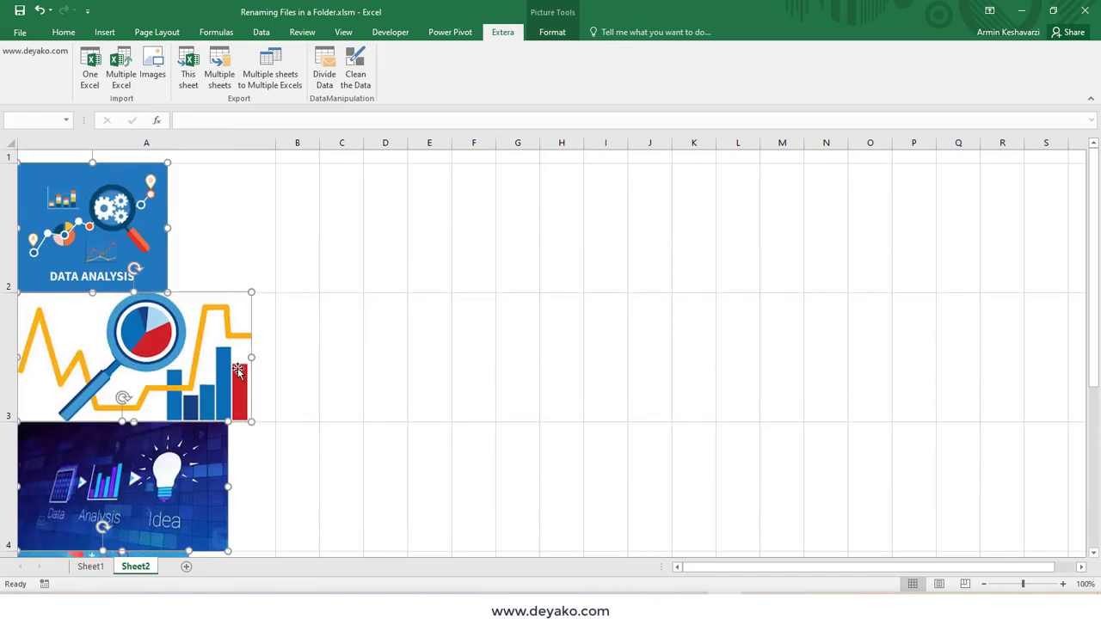
click(249, 236)
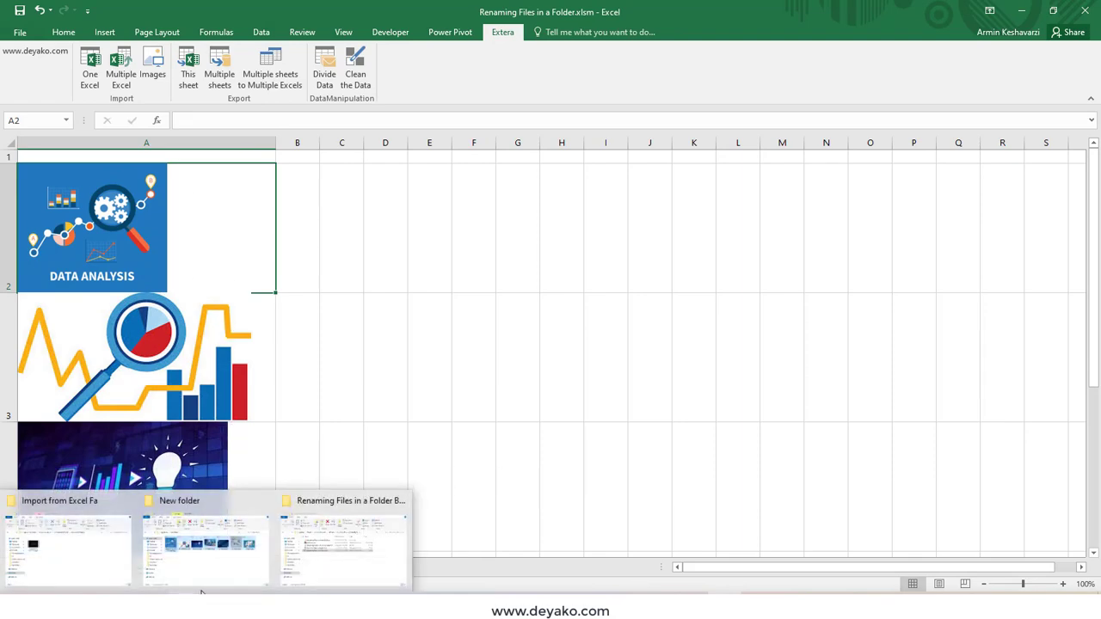
click(214, 576)
drag(271, 287, 645, 179)
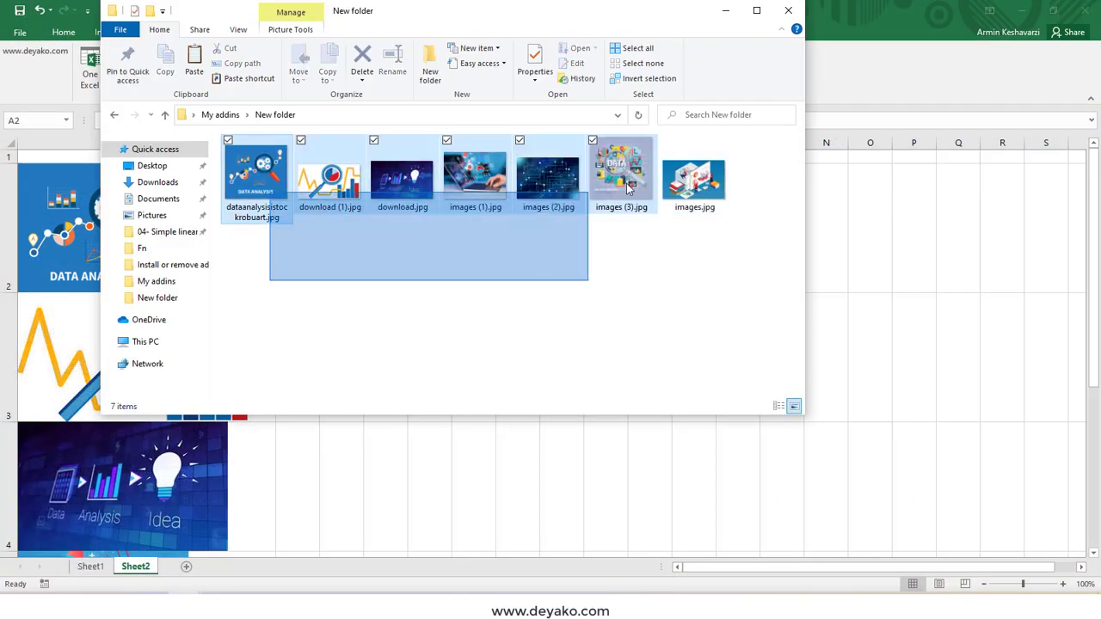
click(421, 270)
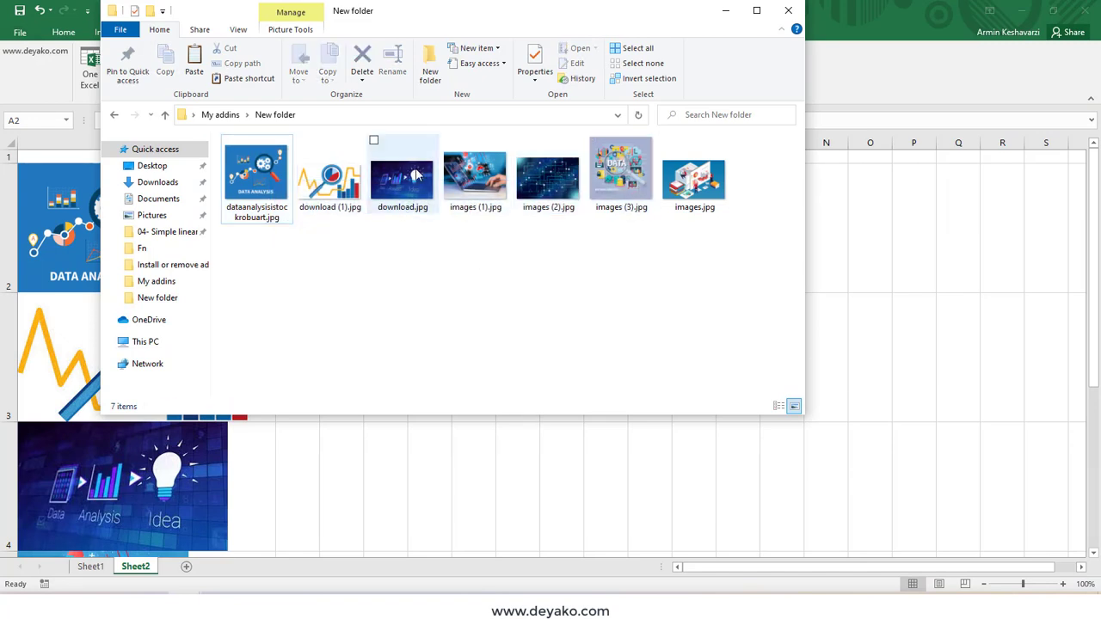
click(402, 176)
click(624, 176)
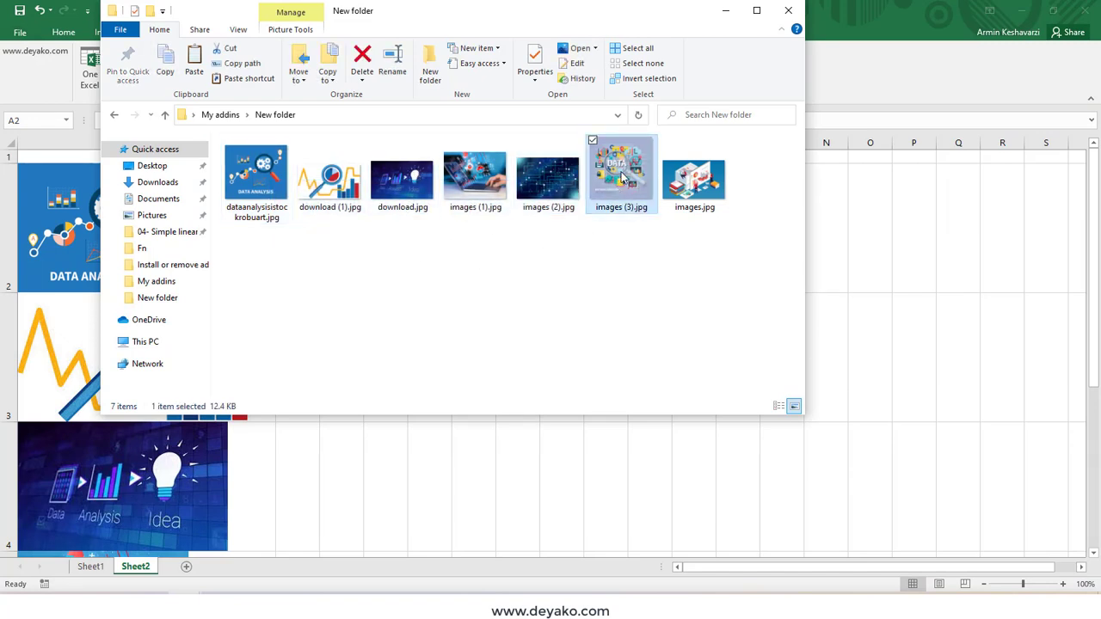
click(258, 196)
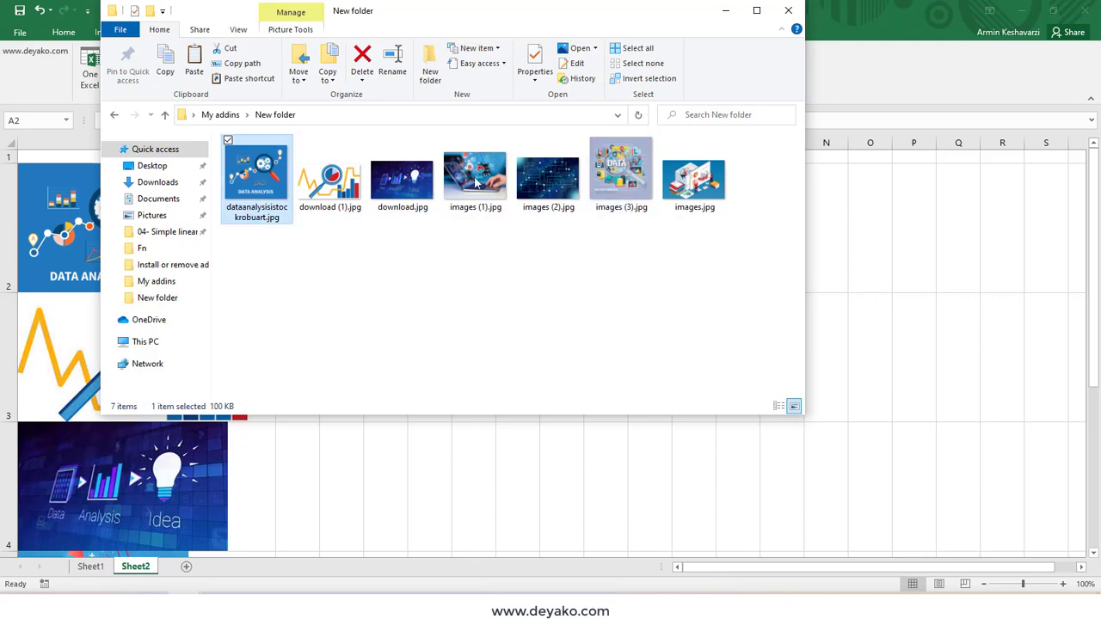
click(701, 162)
key(Left)
key(Left)
key(Left)
key(Left)
key(Left)
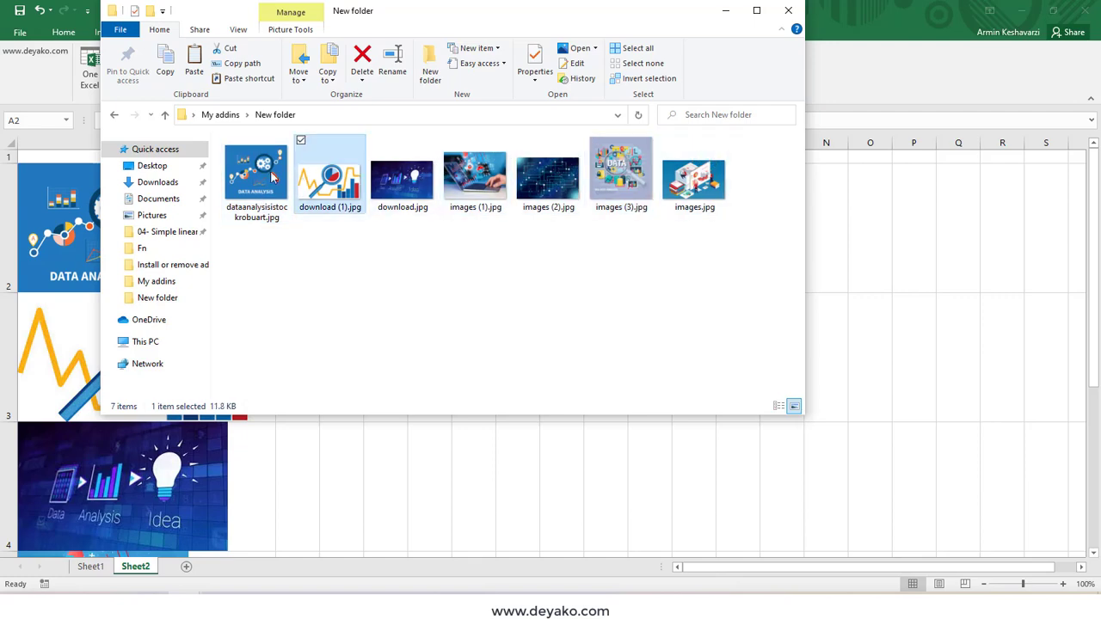
key(Left)
- Return to Excel and enter the heading تصاویر کالا in cell A1
click(725, 11)
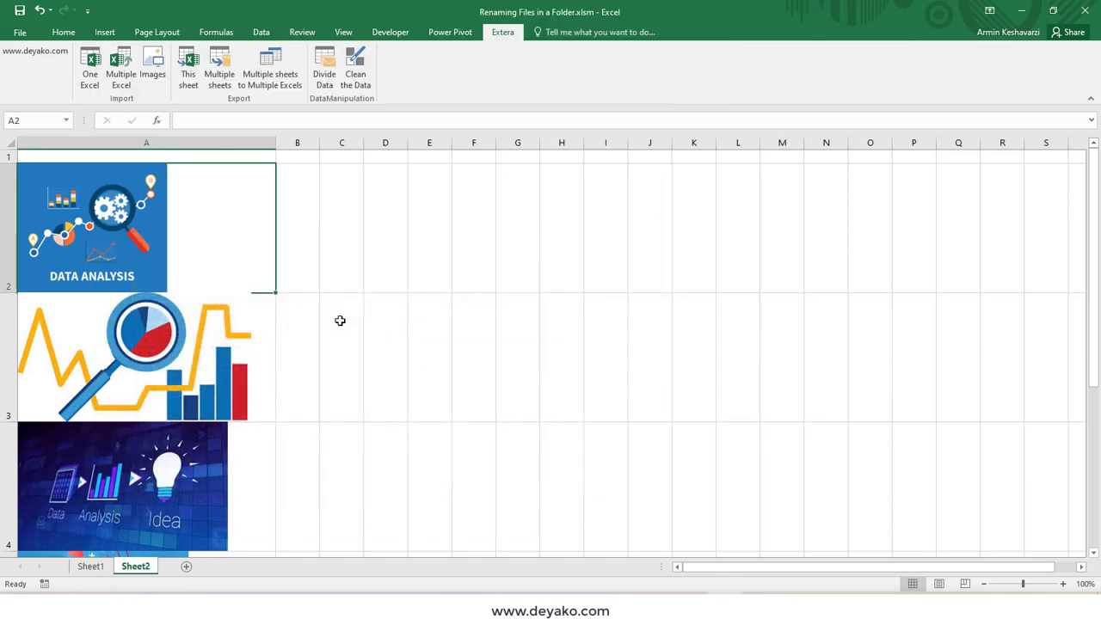
scroll(309, 353, down, 1)
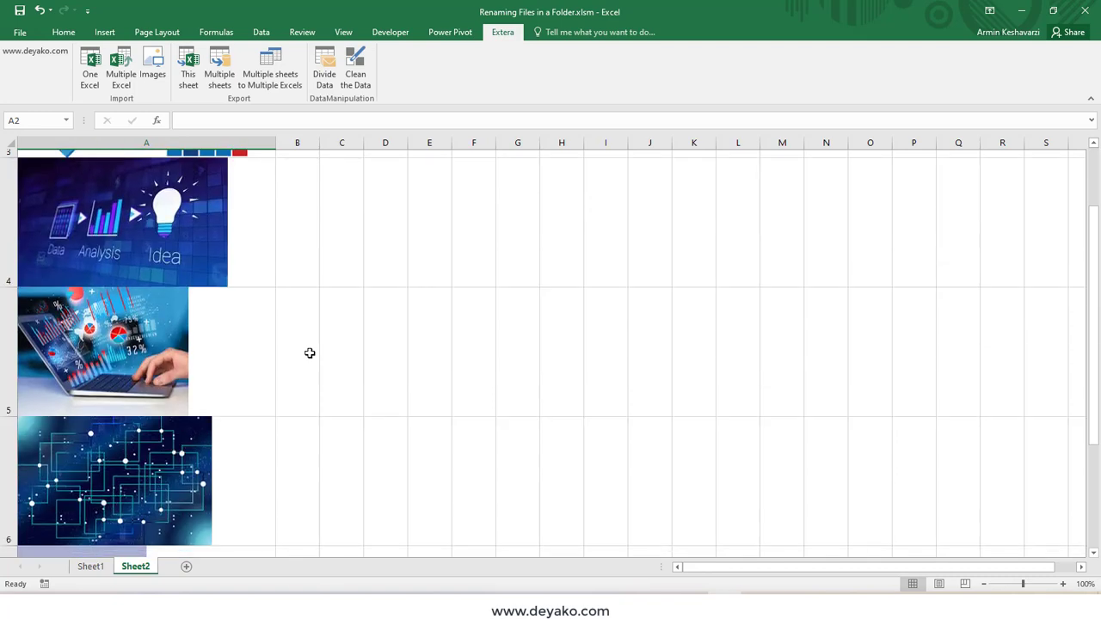
scroll(310, 353, up, 1)
key(Up)
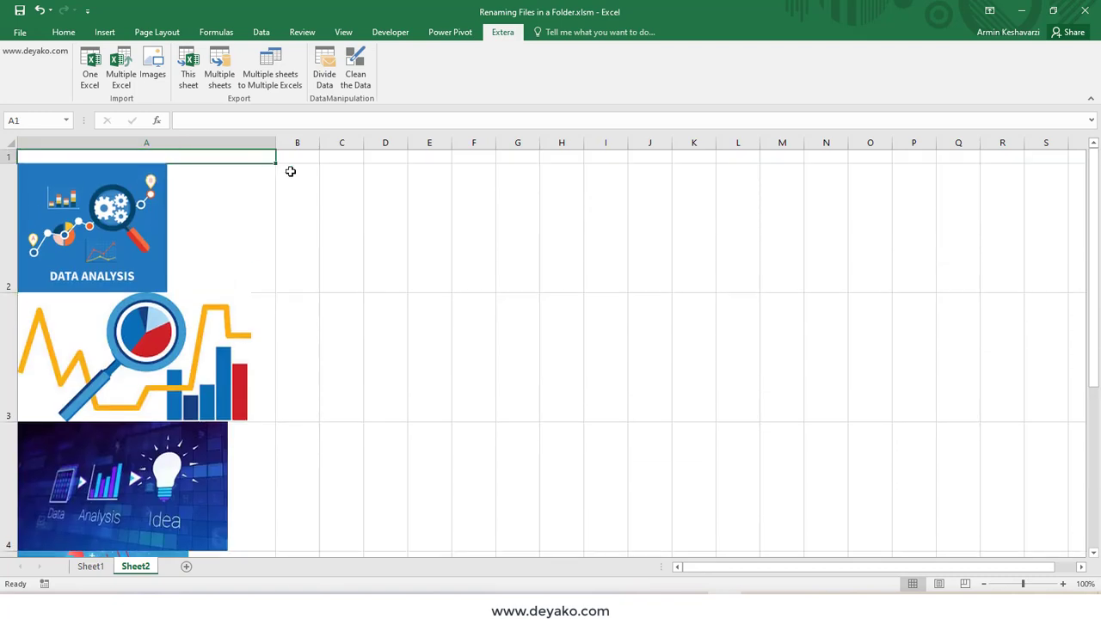
text(jwh)
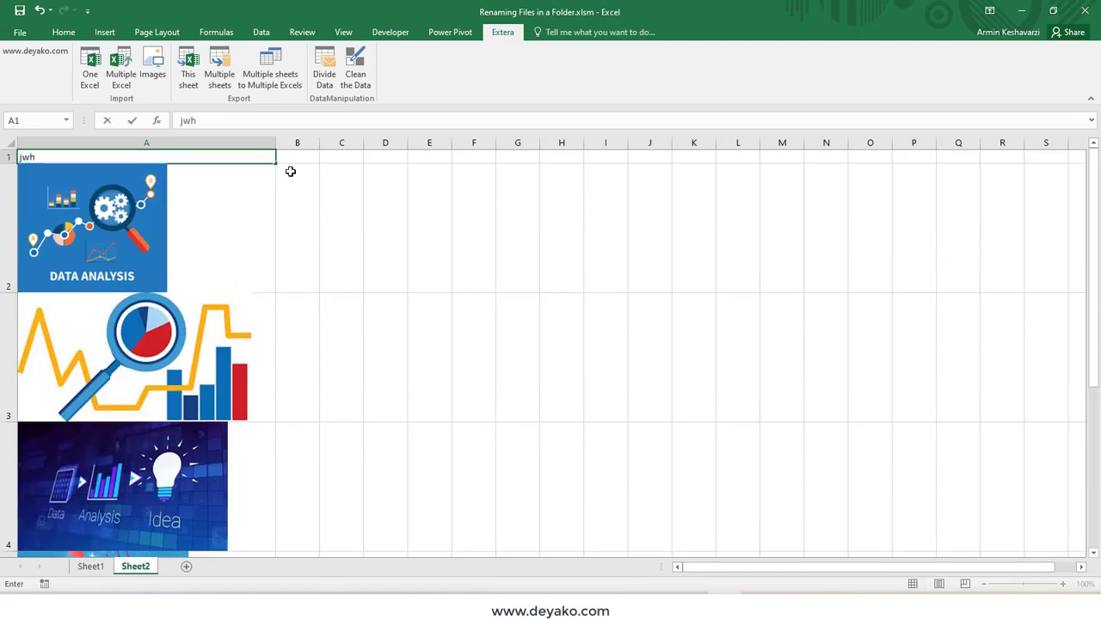
text( ;hgh)
key(Return)
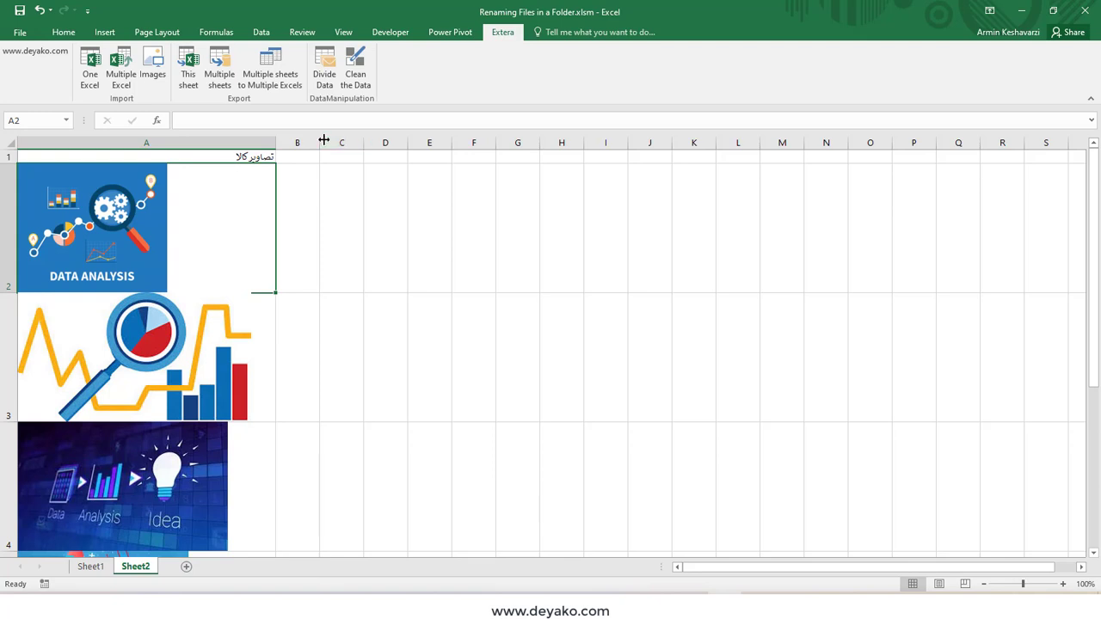
- Widen column B and check cells B2 through B4, ending with B2 selected
drag(323, 140, 375, 140)
click(349, 214)
click(307, 344)
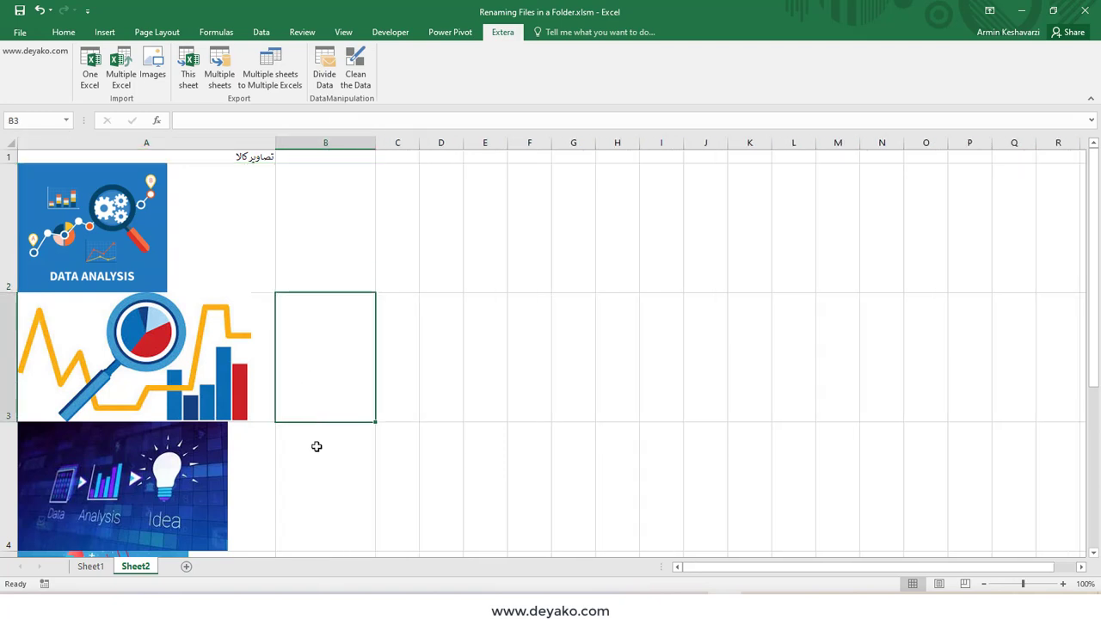
click(317, 447)
scroll(358, 361, down, 5)
scroll(356, 346, up, 5)
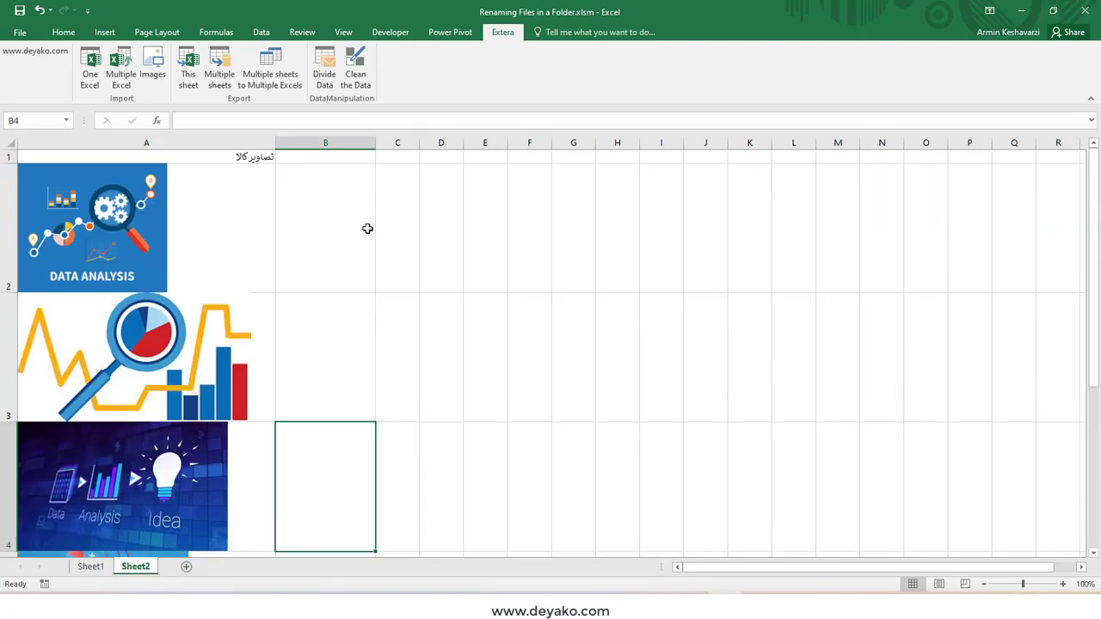
click(367, 228)
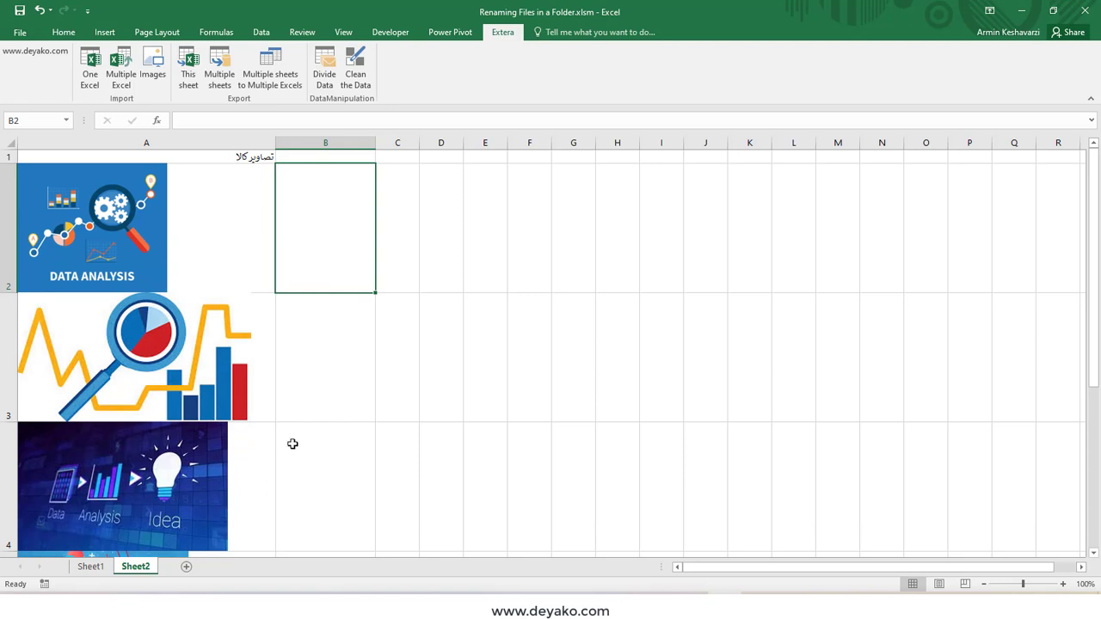
- Open Sheet1's renaming table on the Extera tab and select cell A2
click(89, 567)
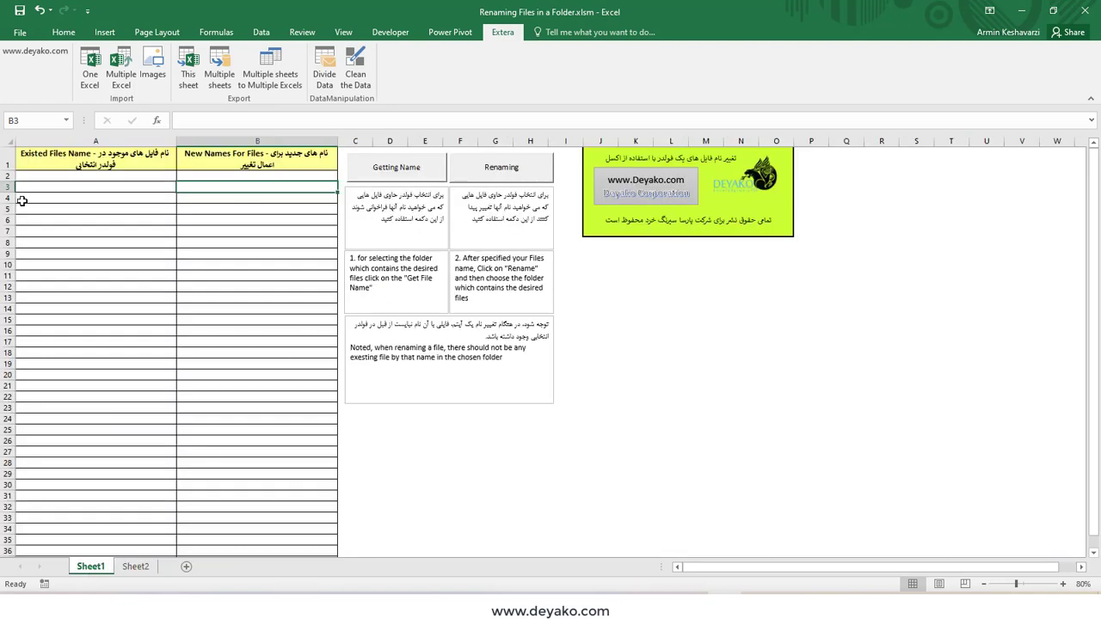
click(135, 566)
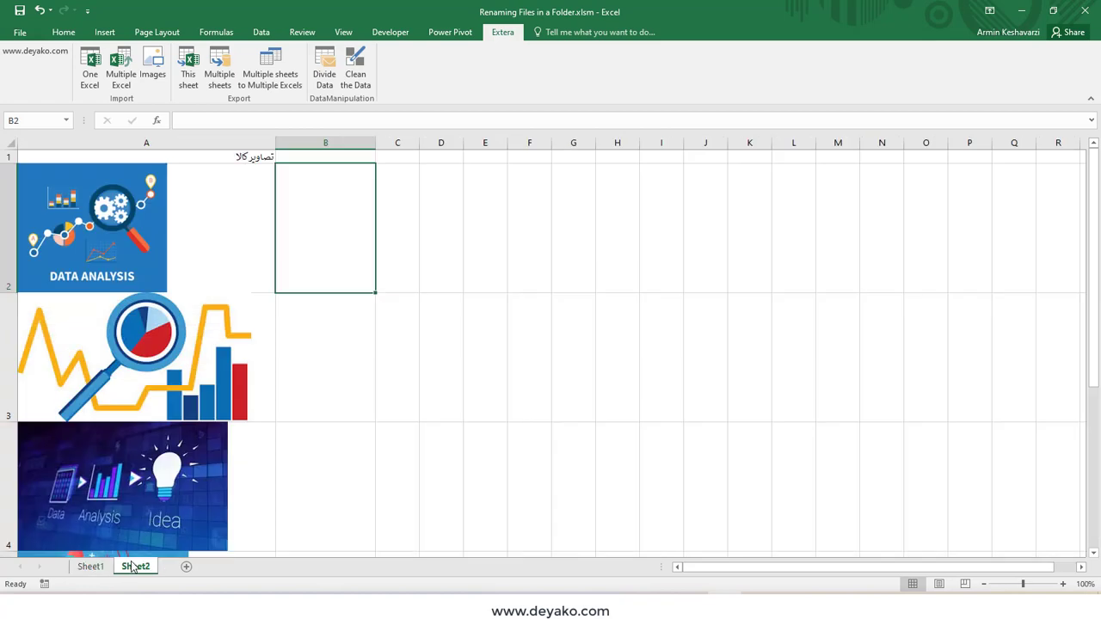
click(90, 567)
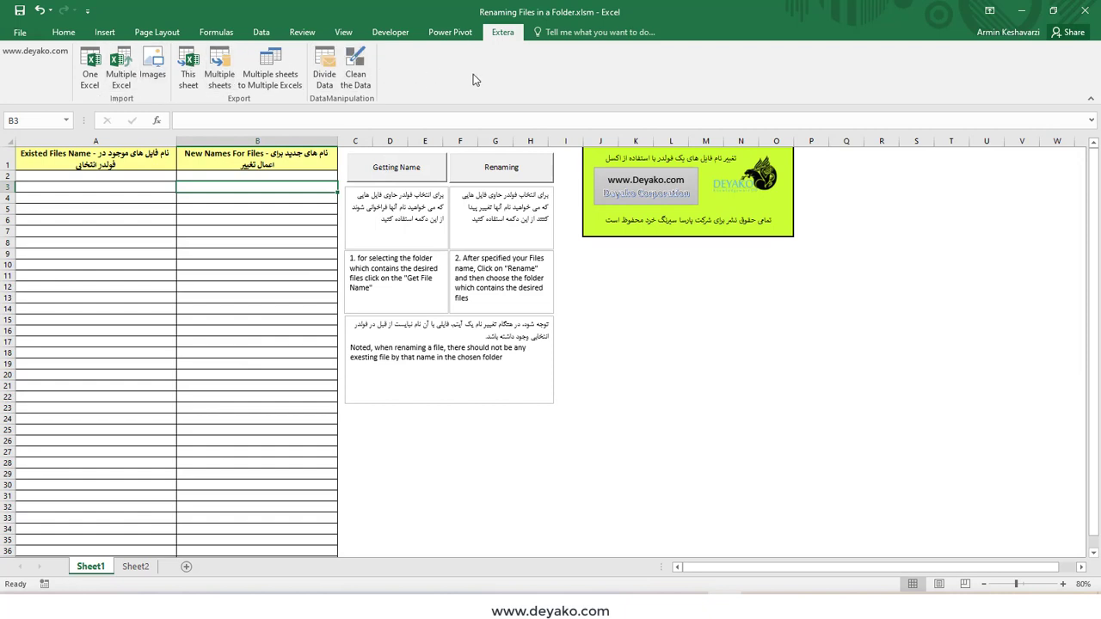
click(64, 32)
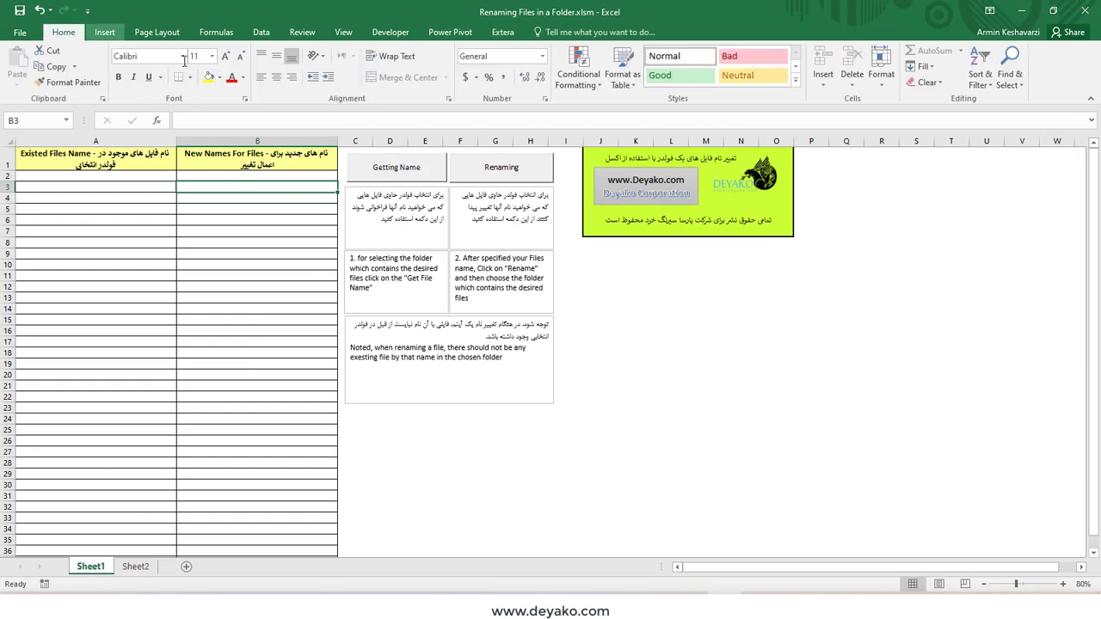
click(503, 32)
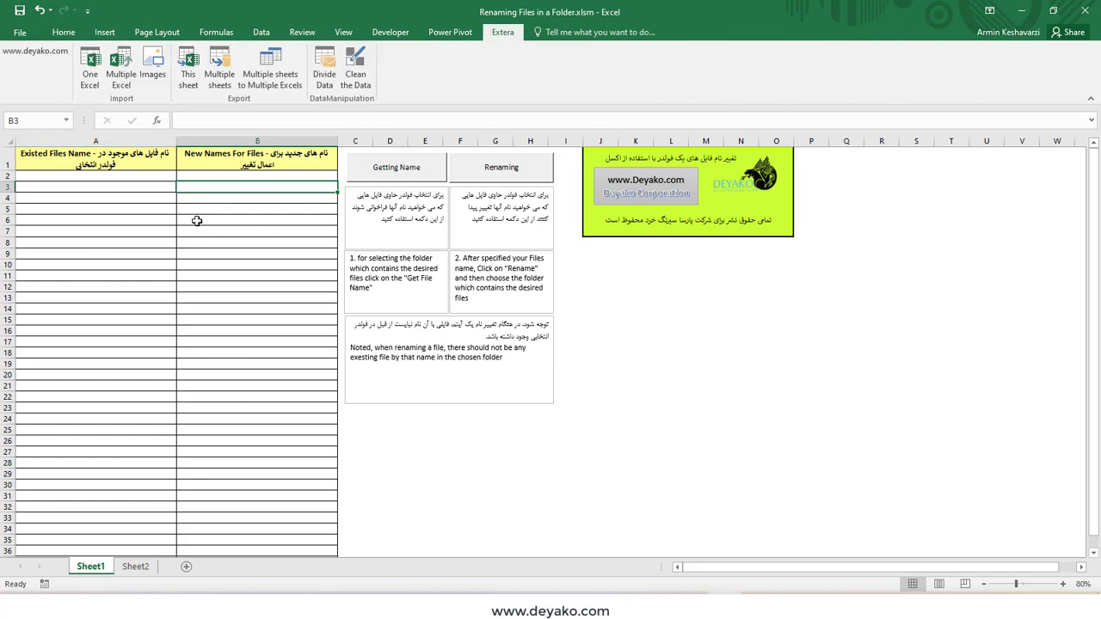
drag(108, 169, 258, 169)
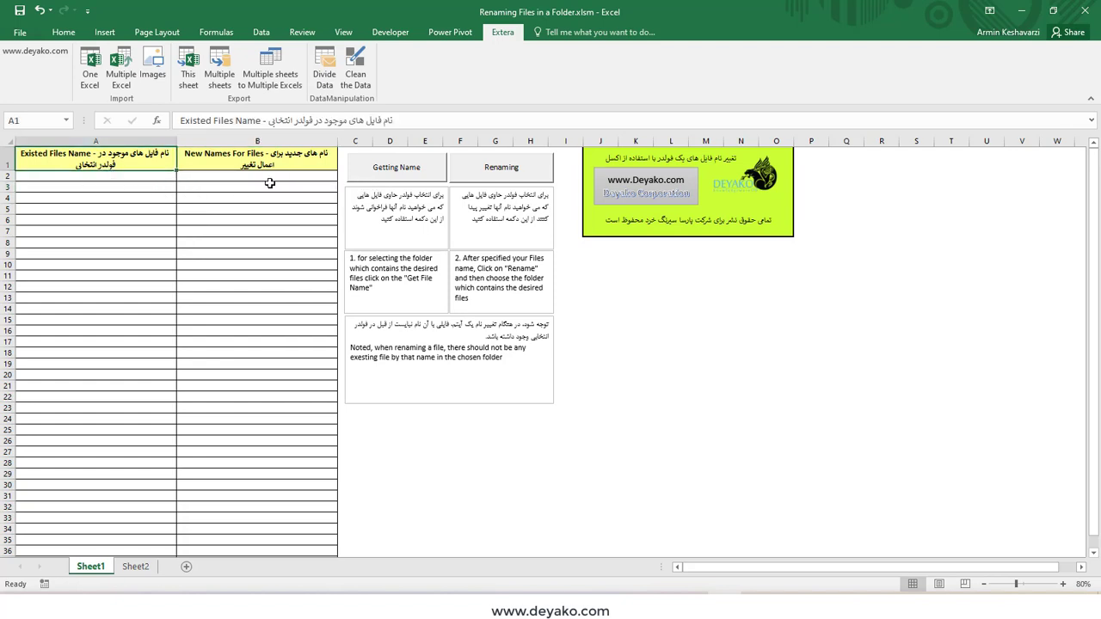
click(113, 176)
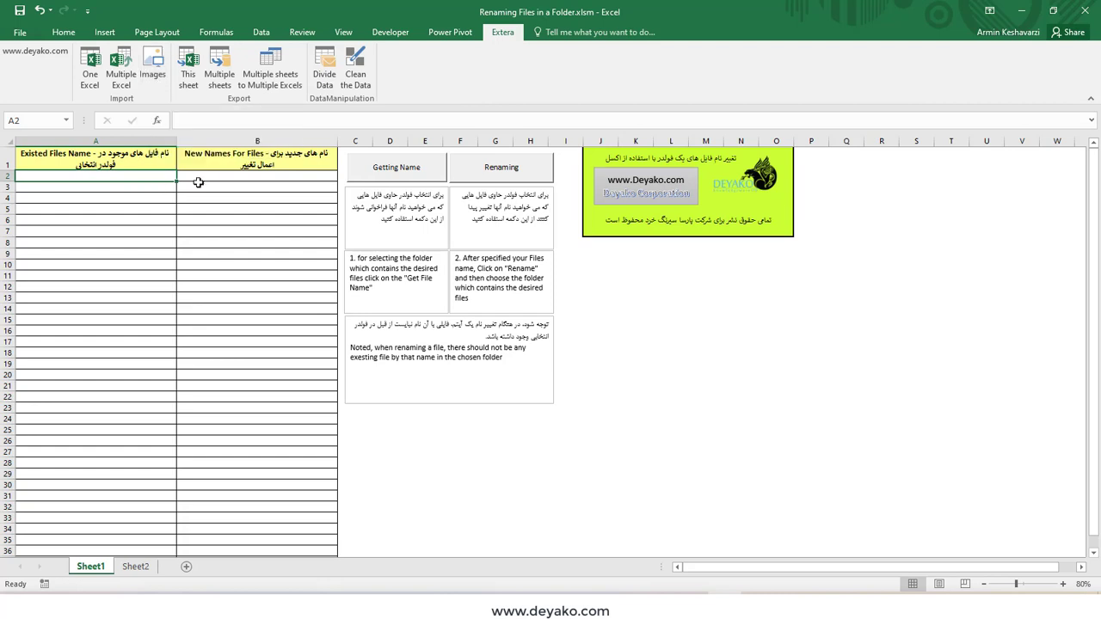
- Use Getting Name to list New folder's file names in Sheet1 column A
click(406, 171)
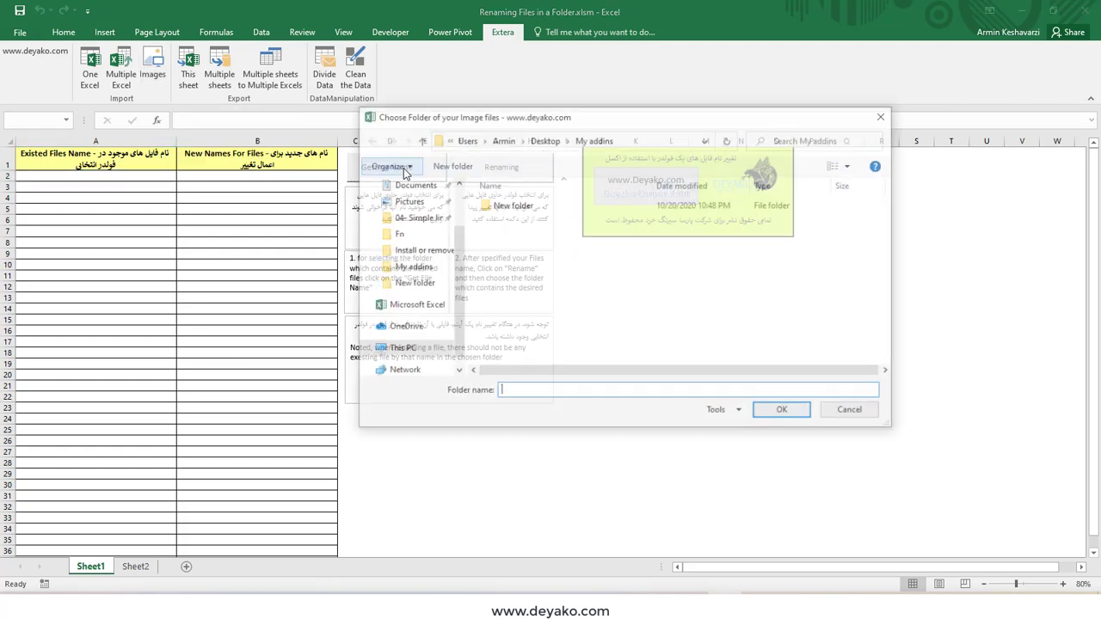
click(428, 290)
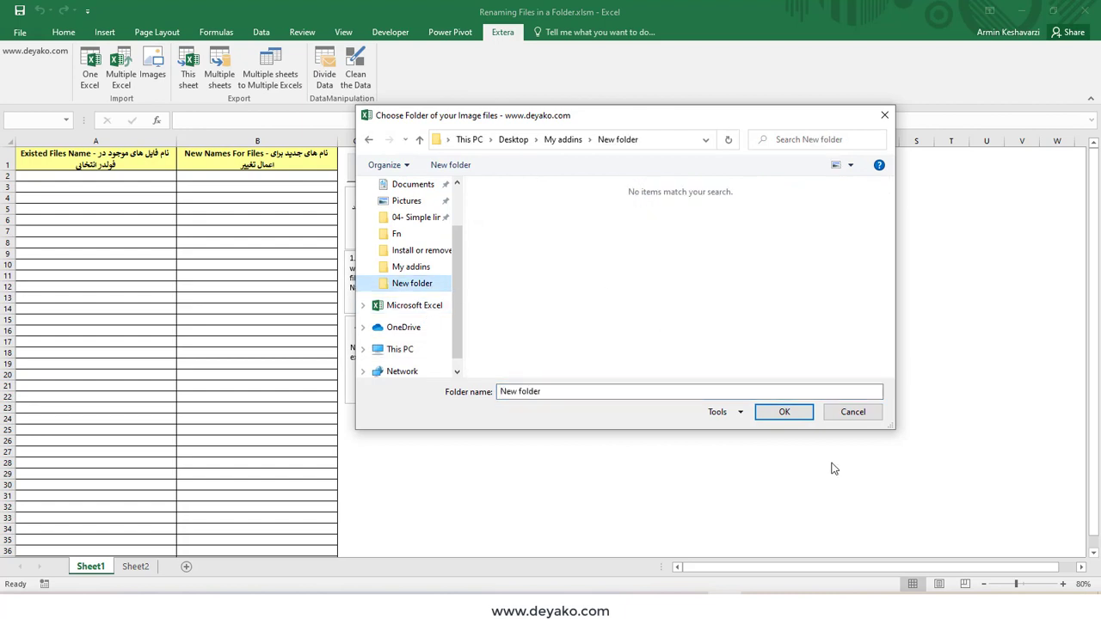
click(799, 416)
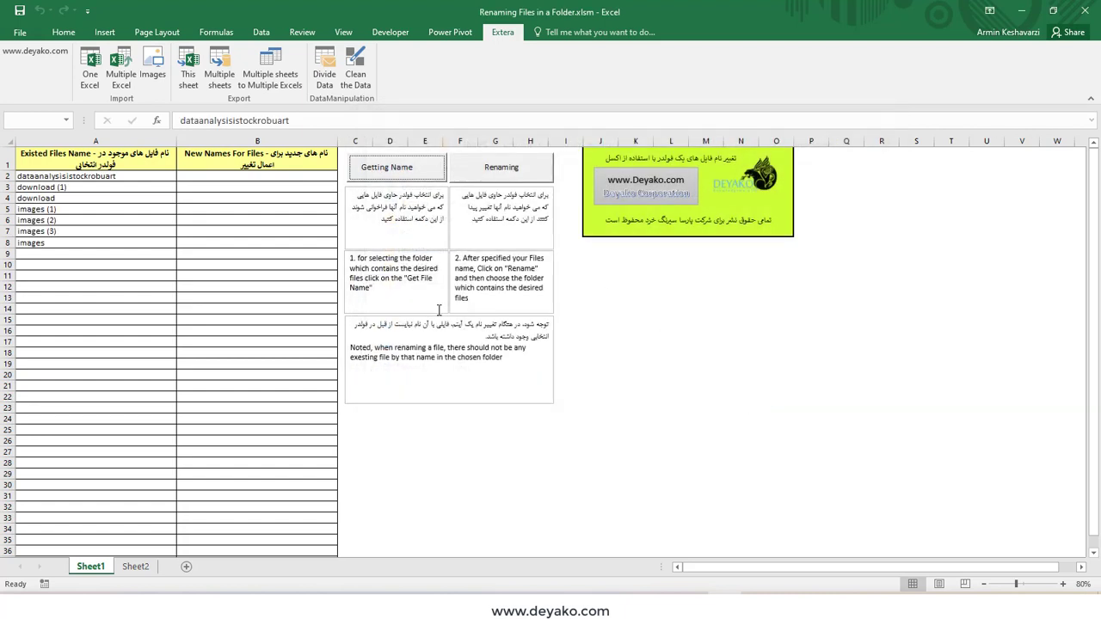
- Copy the file names in A2:A8 and paste them into Sheet2 starting at B2
drag(93, 173, 85, 241)
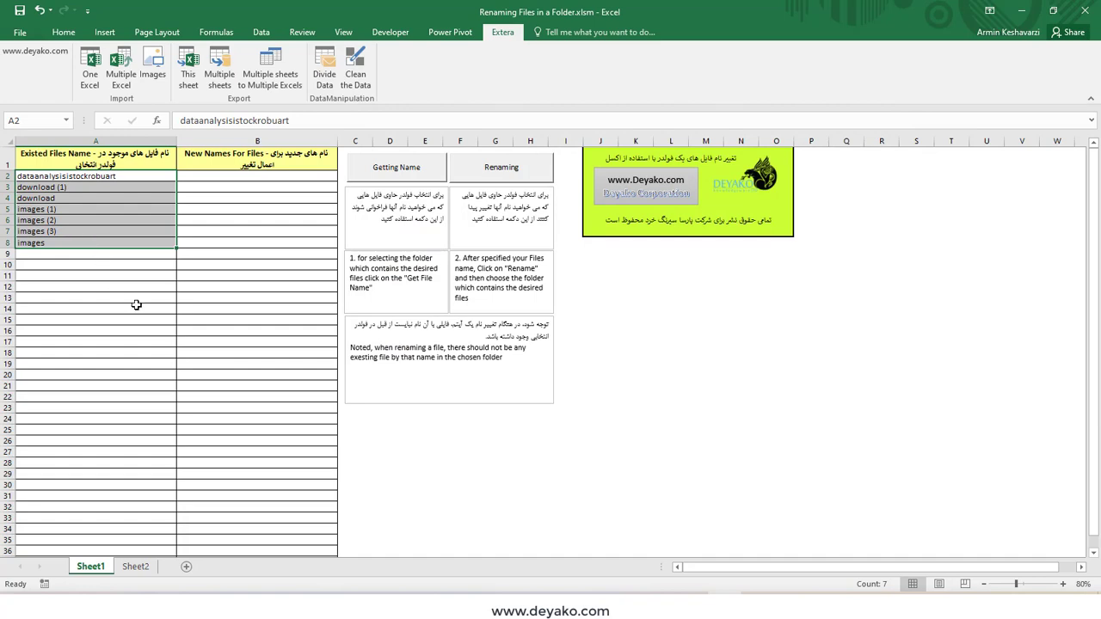
key(ctrl+c)
click(135, 566)
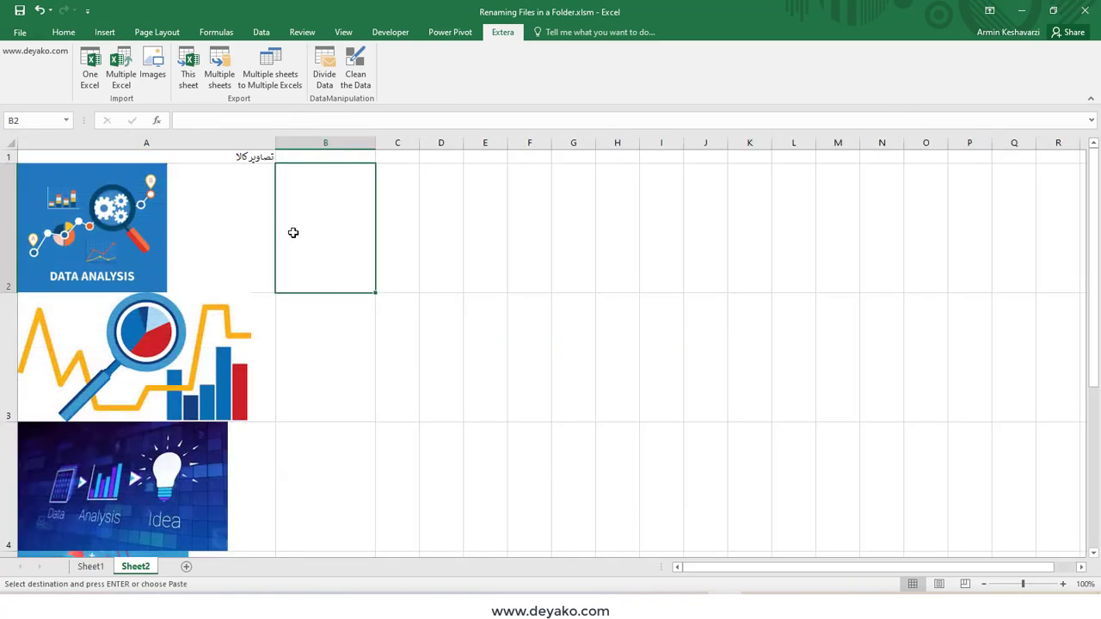
key(ctrl+v)
scroll(422, 314, down, 1)
scroll(422, 313, down, 3)
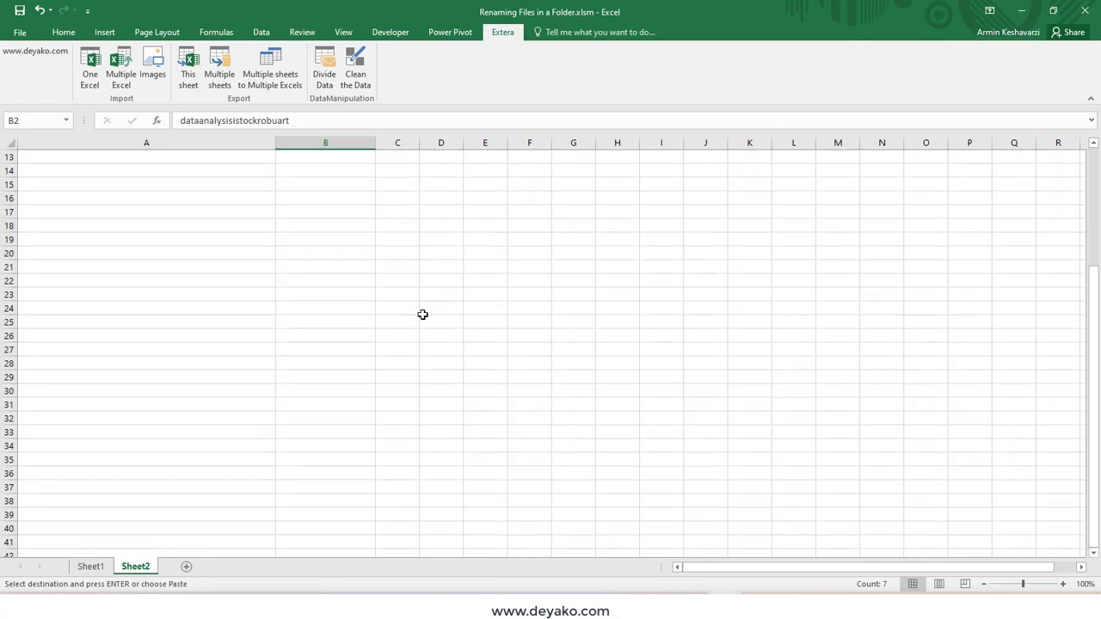
scroll(422, 314, up, 3)
scroll(423, 314, up, 1)
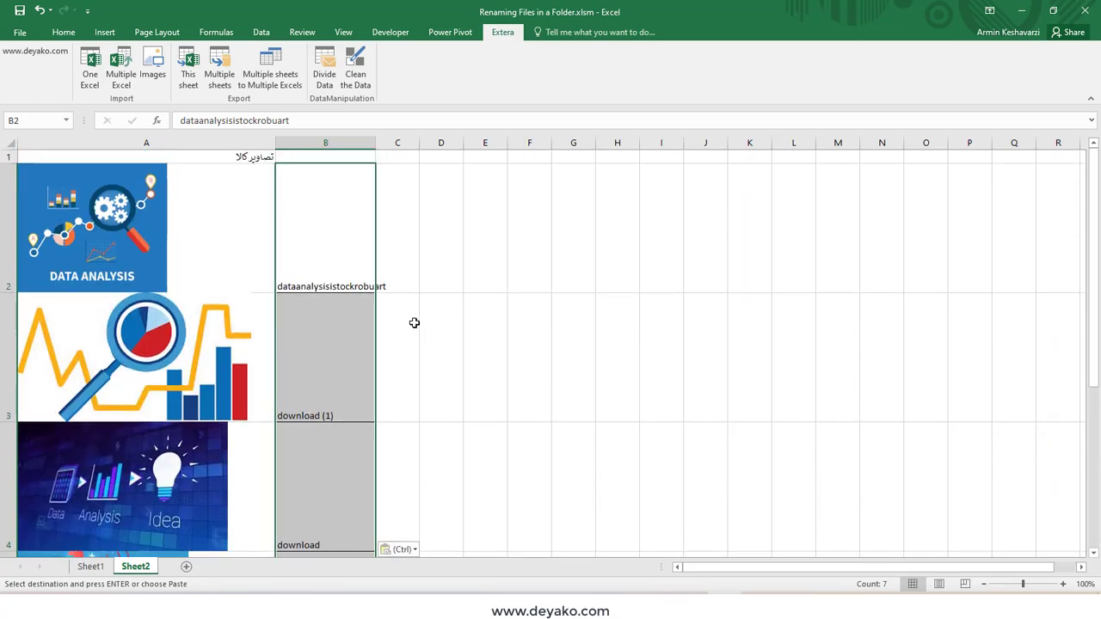
- On Sheet1, enter Product 1 in B2 and fill the series down to Product 7 in B8
click(101, 574)
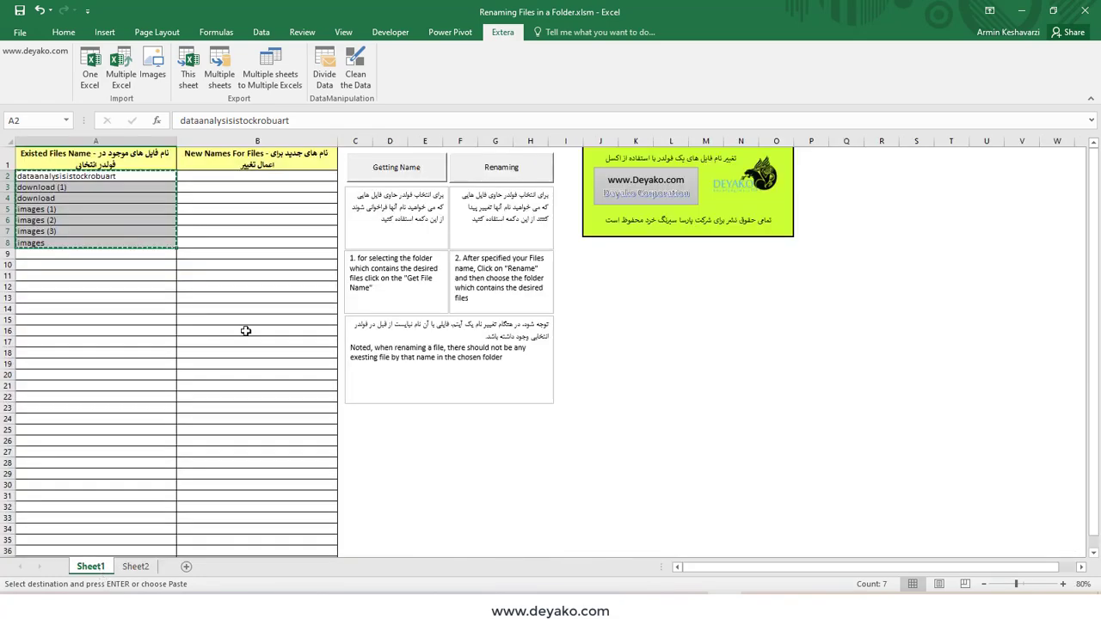
click(266, 178)
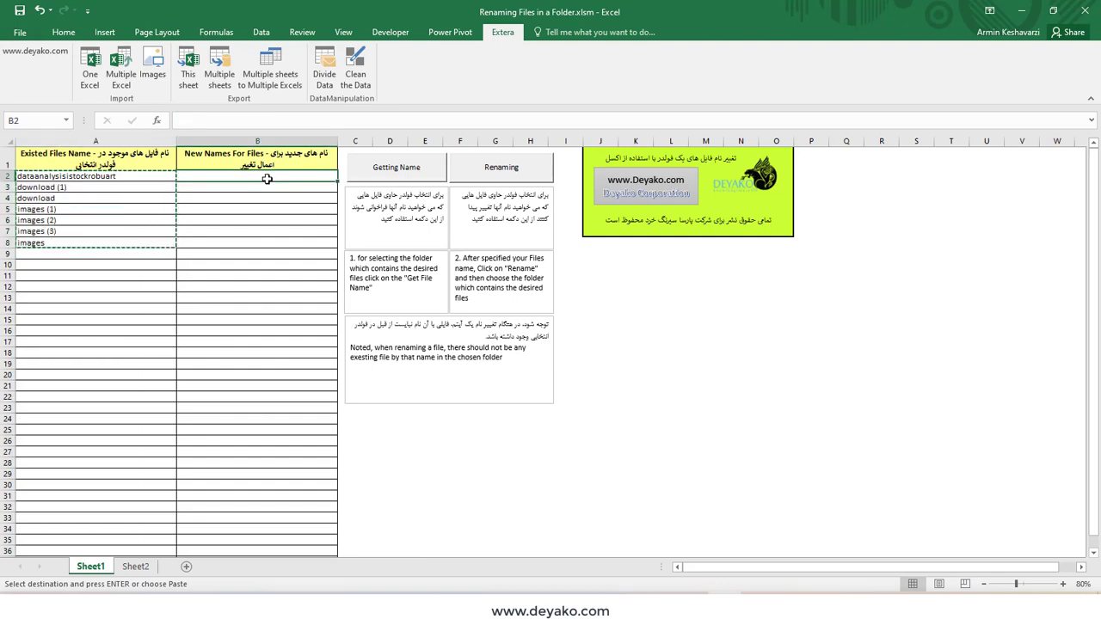
text(;hgh)
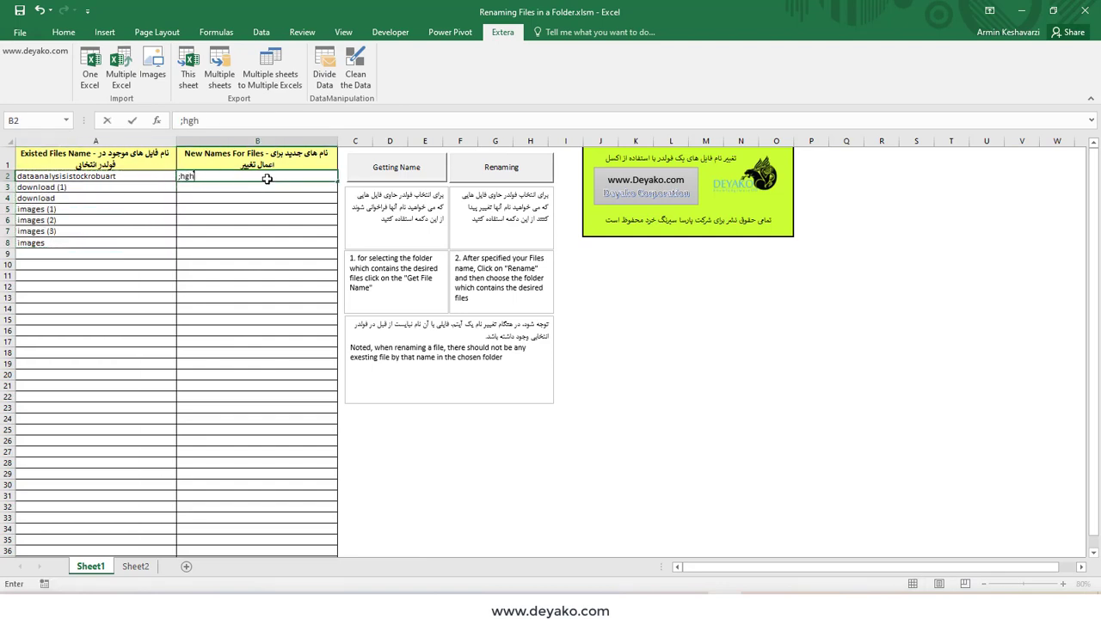
key(BackSpace)
key(BackSpace)
key(BackSpace)
key(BackSpace)
key(BackSpace)
key(BackSpace)
text(oduct 1)
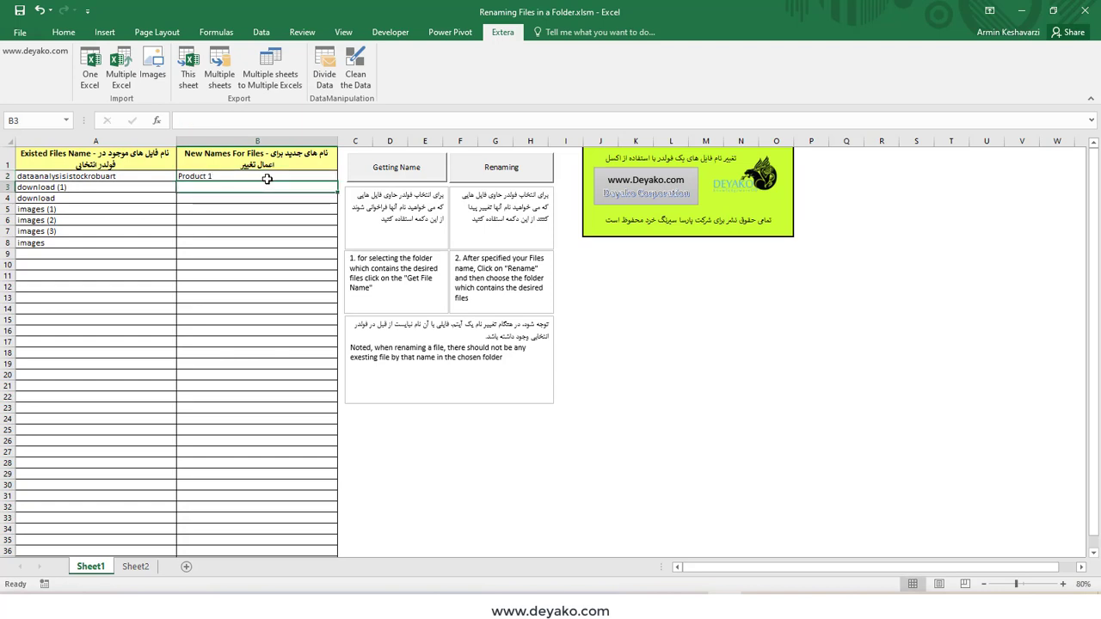
click(246, 185)
click(246, 175)
drag(337, 181, 333, 249)
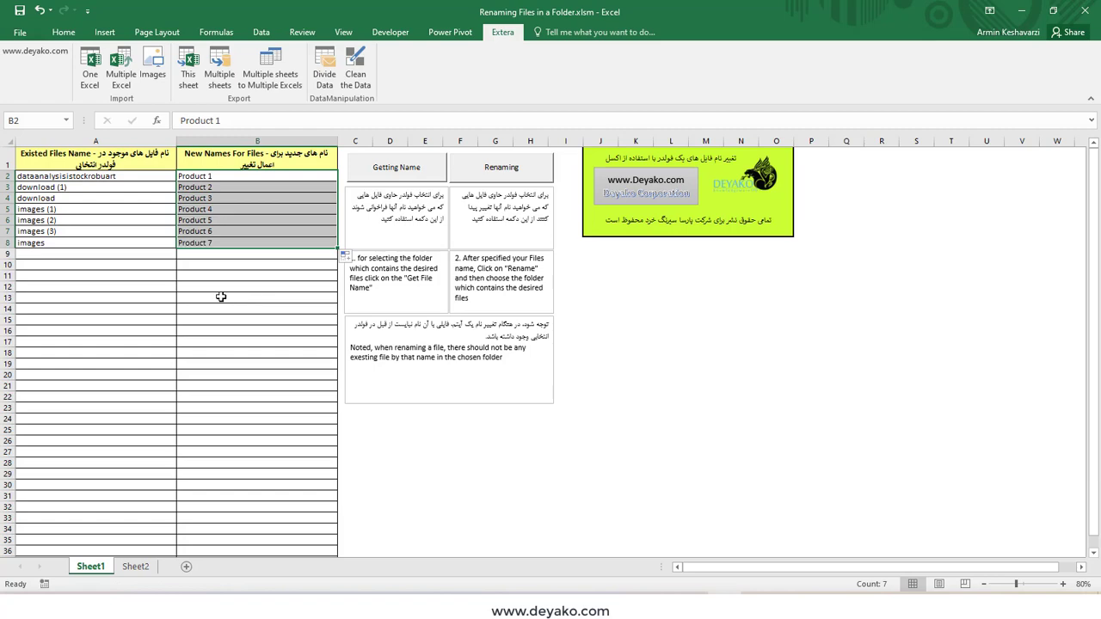
- Review Sheet2 and the image folder's files, then return to Sheet1's rename table
click(135, 566)
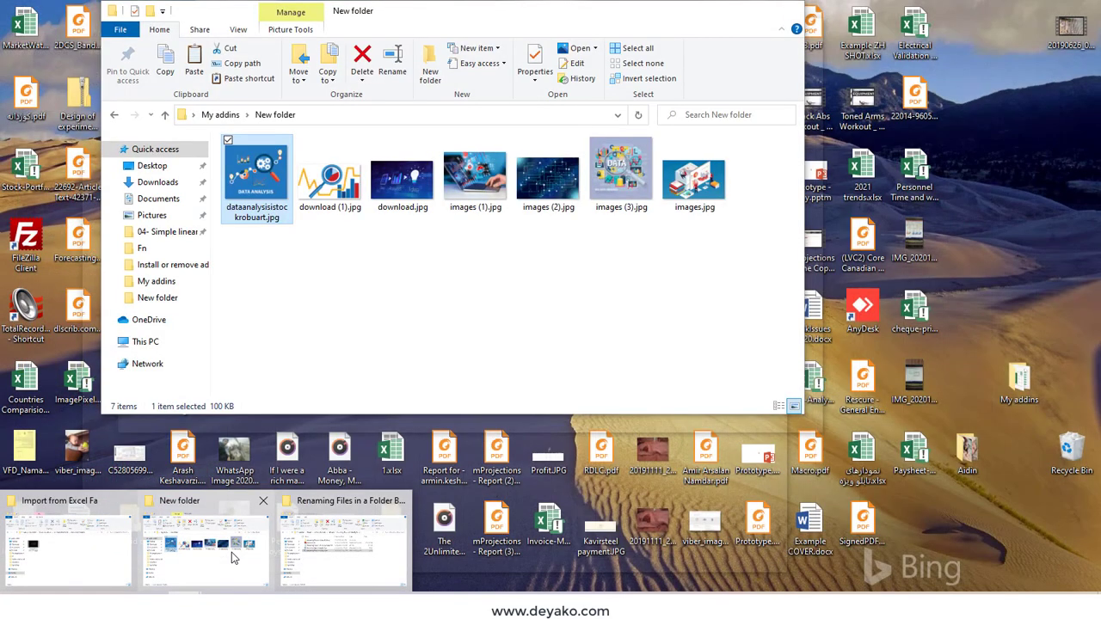
click(231, 552)
click(109, 557)
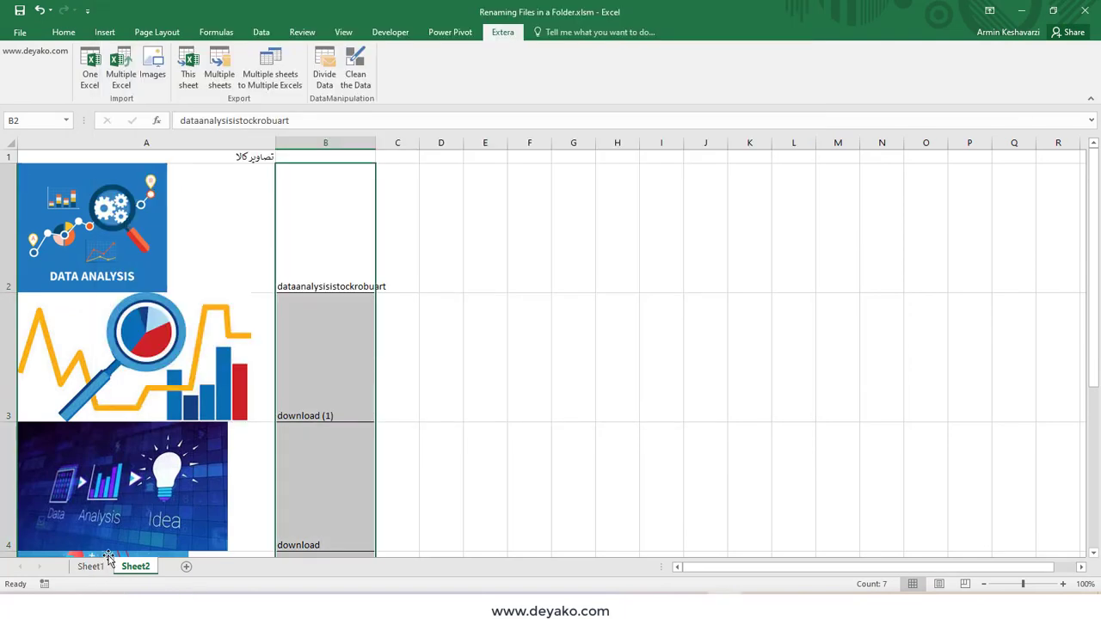
click(90, 566)
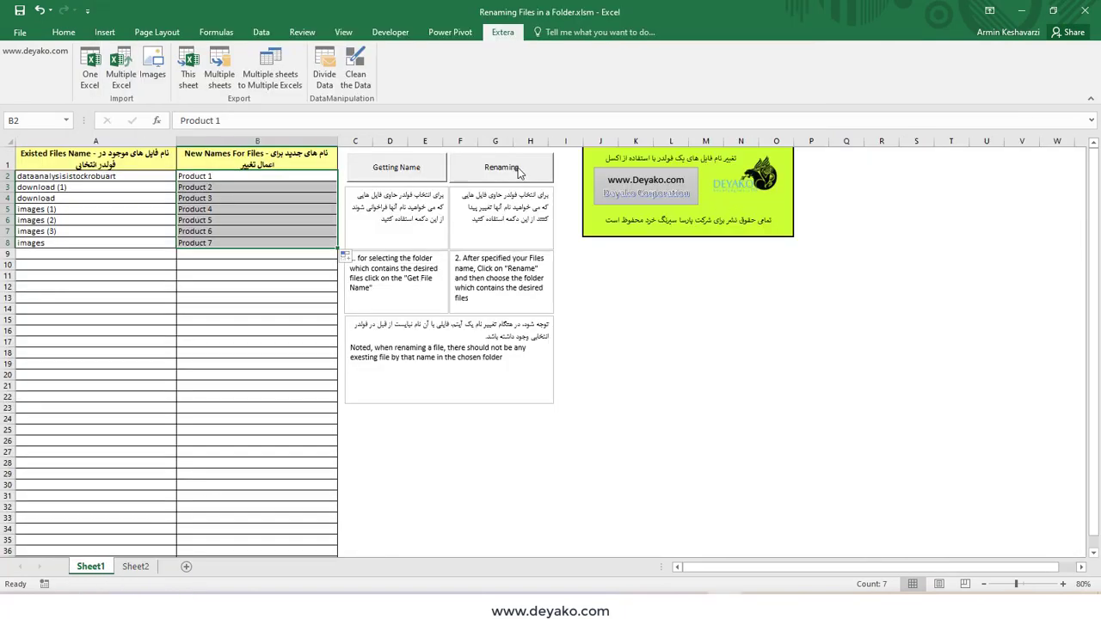
- Run Renaming on New folder so the images become Product 1–7, then check the files
click(521, 170)
click(541, 206)
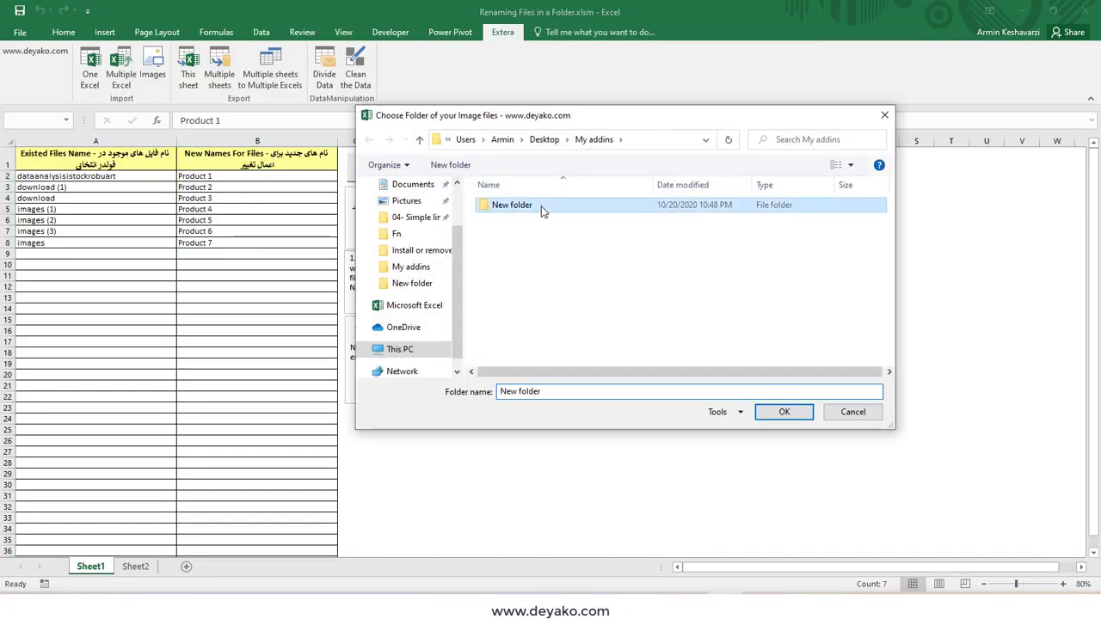
click(784, 412)
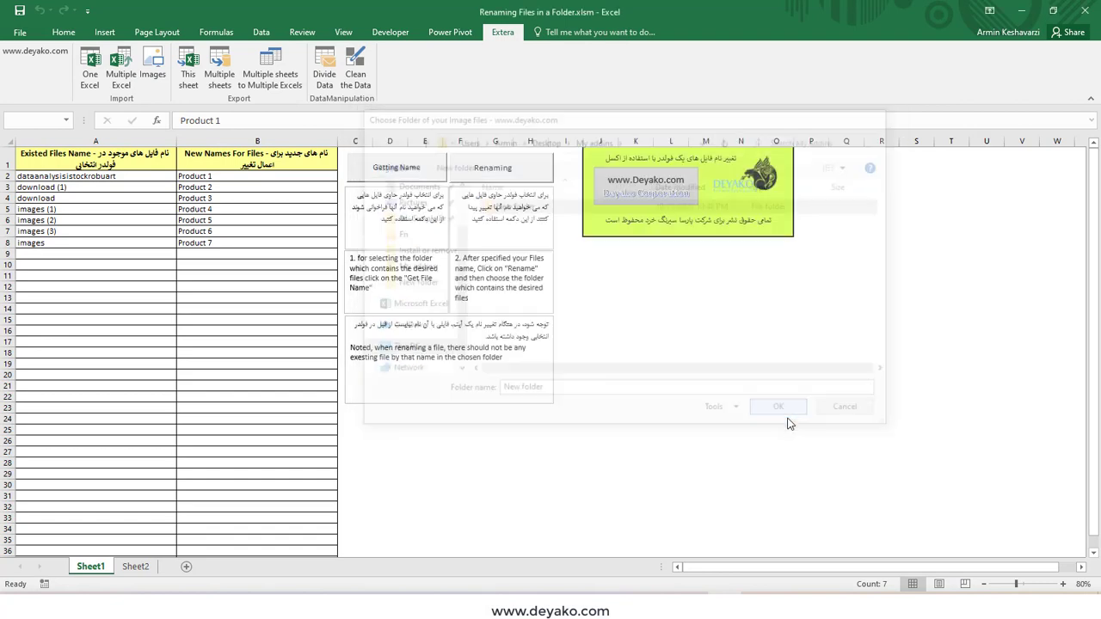
mouse_move(189, 592)
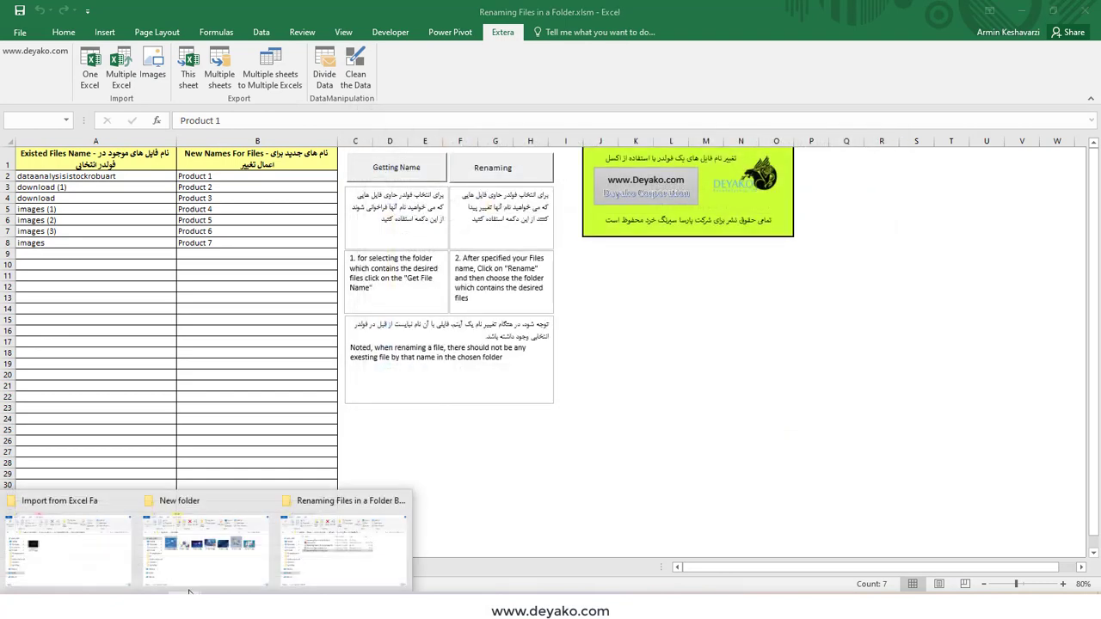
click(215, 557)
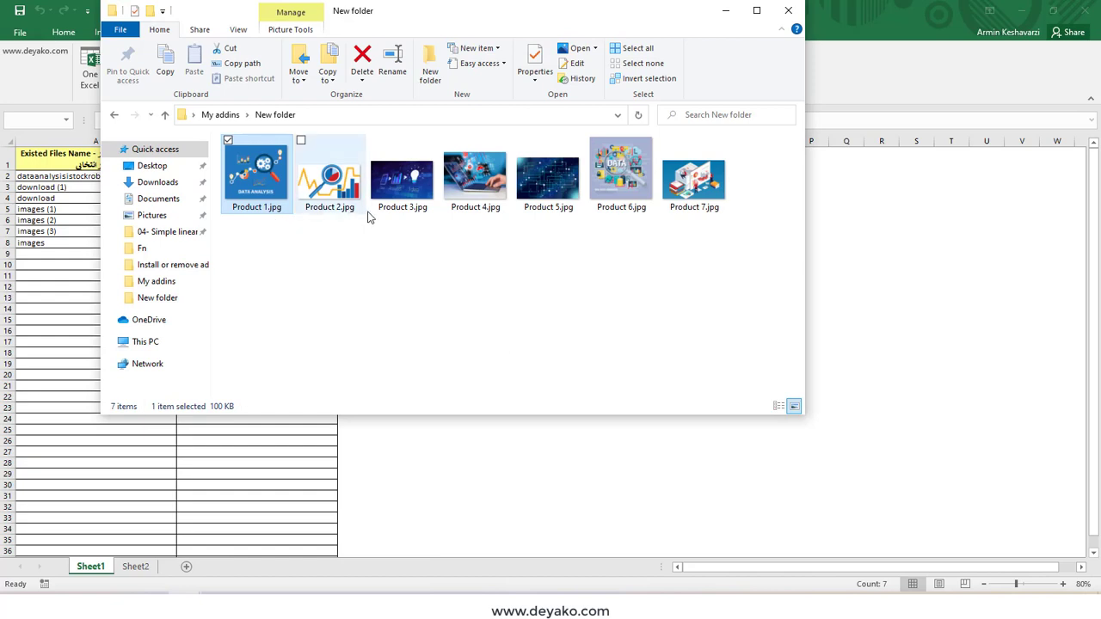
- Copy Product 1–7 from Sheet1's B2:B8 and paste them into Sheet2's column B from B2
click(469, 448)
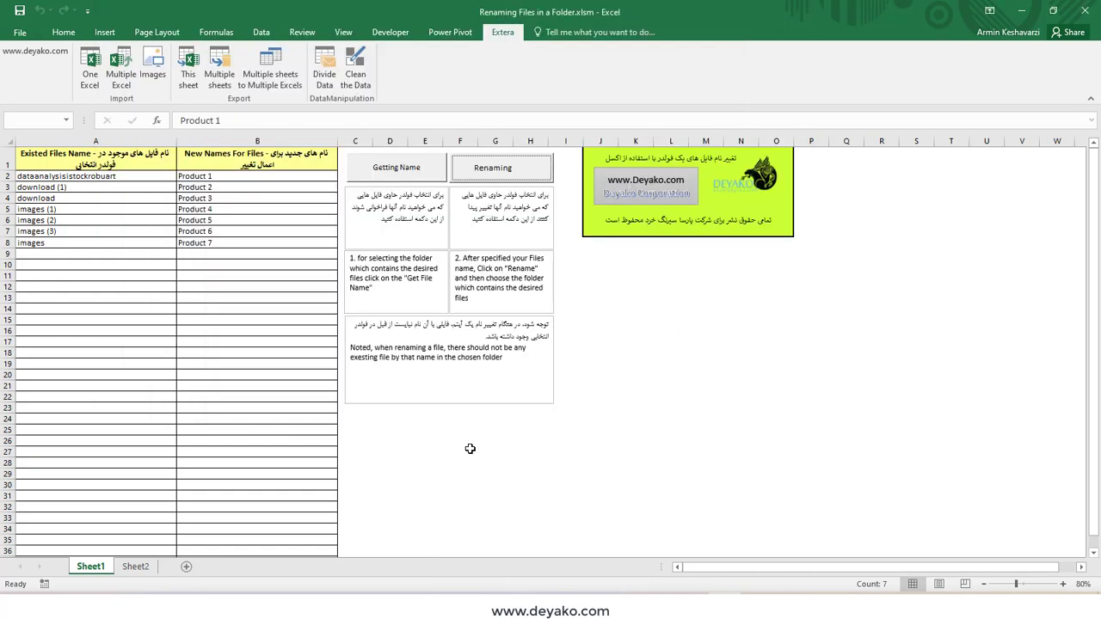
drag(252, 176, 264, 246)
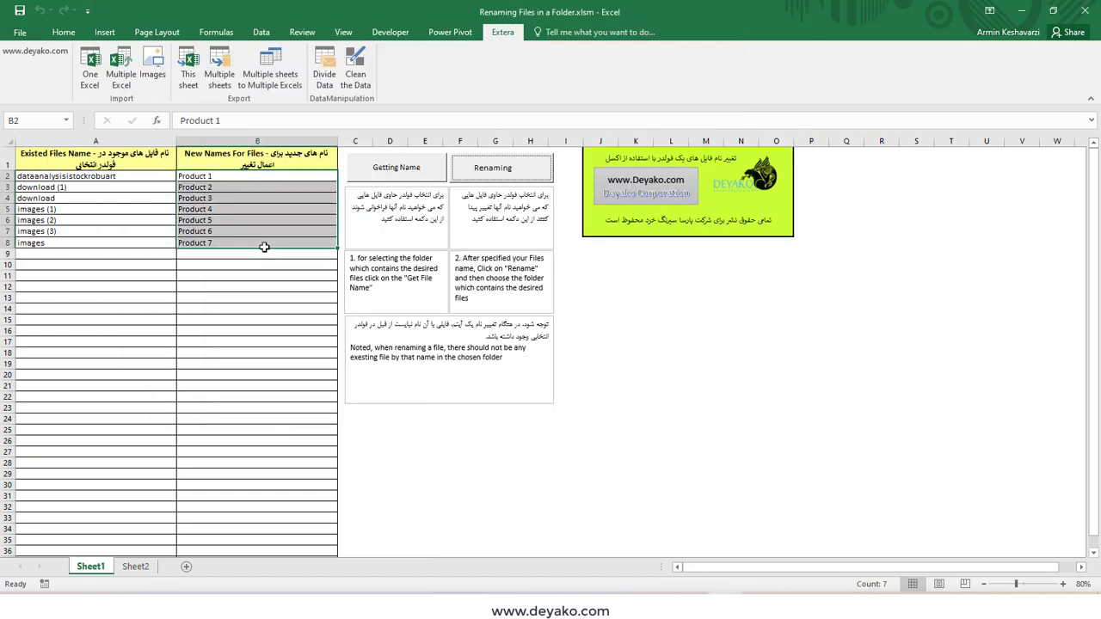
key(ctrl+c)
click(135, 565)
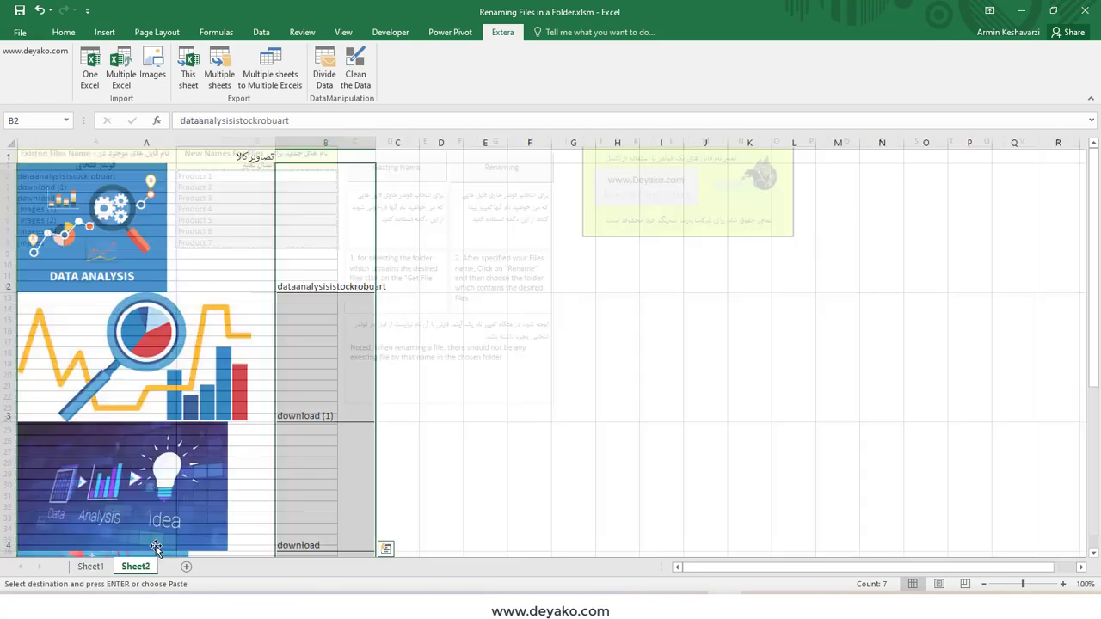
key(ctrl+v)
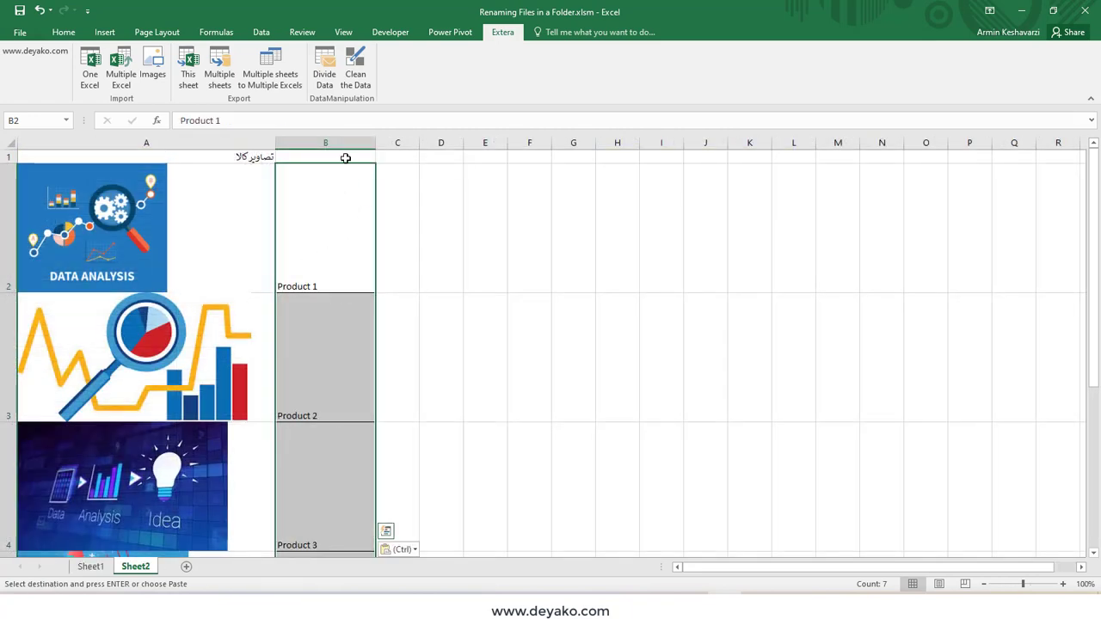
- Type the heading عنوان کالا ها in Sheet2's cell B1
click(345, 158)
text(عنوان کالا ها)
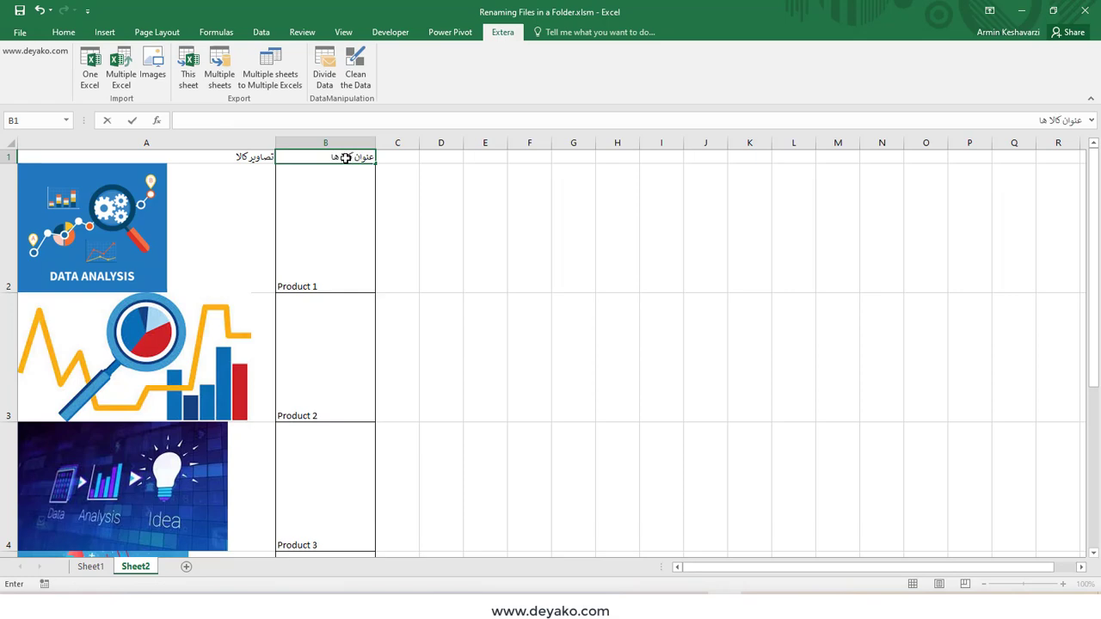
key(Return)
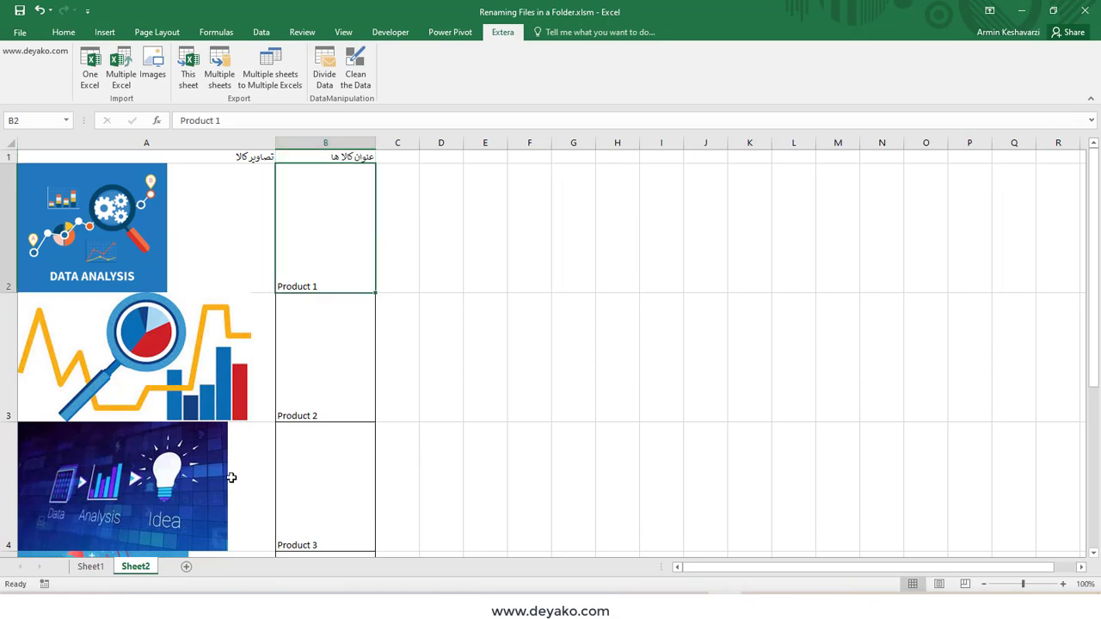
mouse_move(204, 588)
click(91, 566)
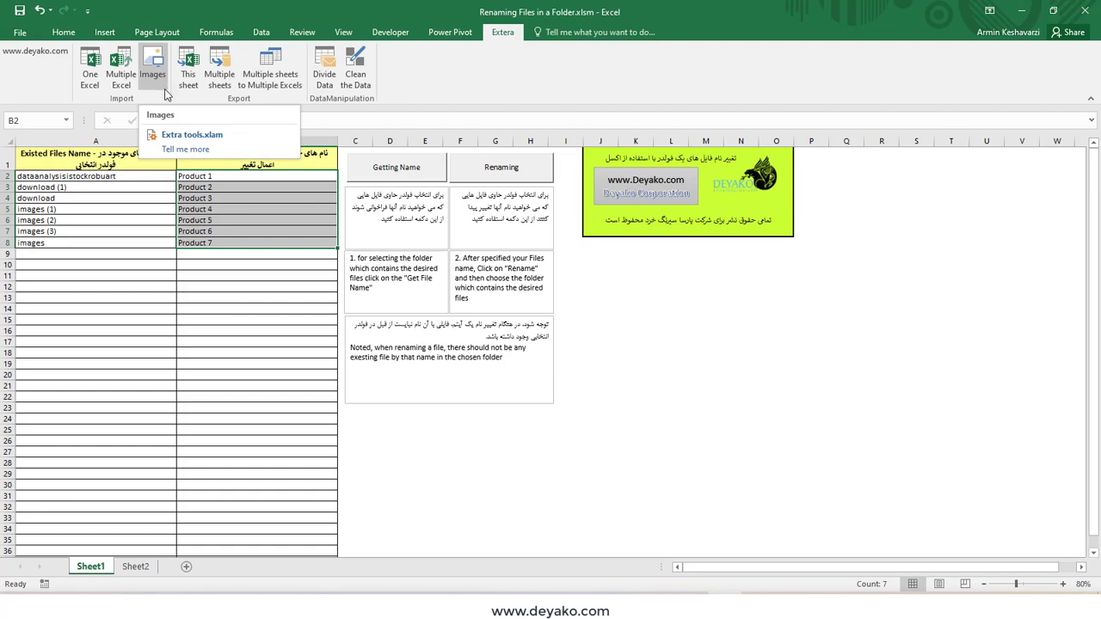
click(166, 93)
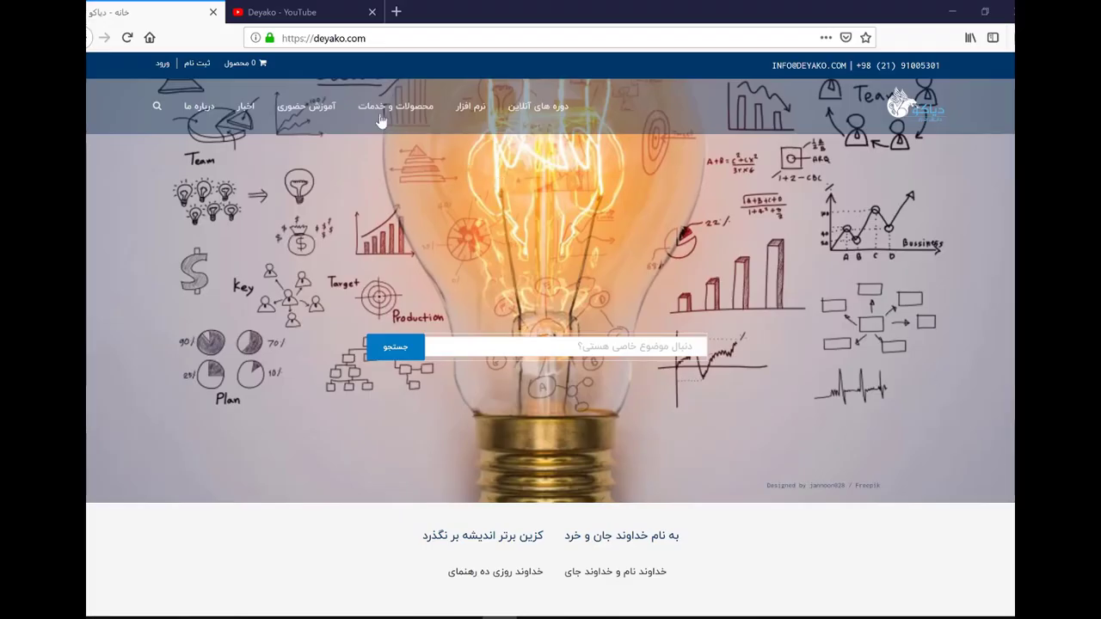
- Switch to the Deyako - YouTube browser tab
click(310, 12)
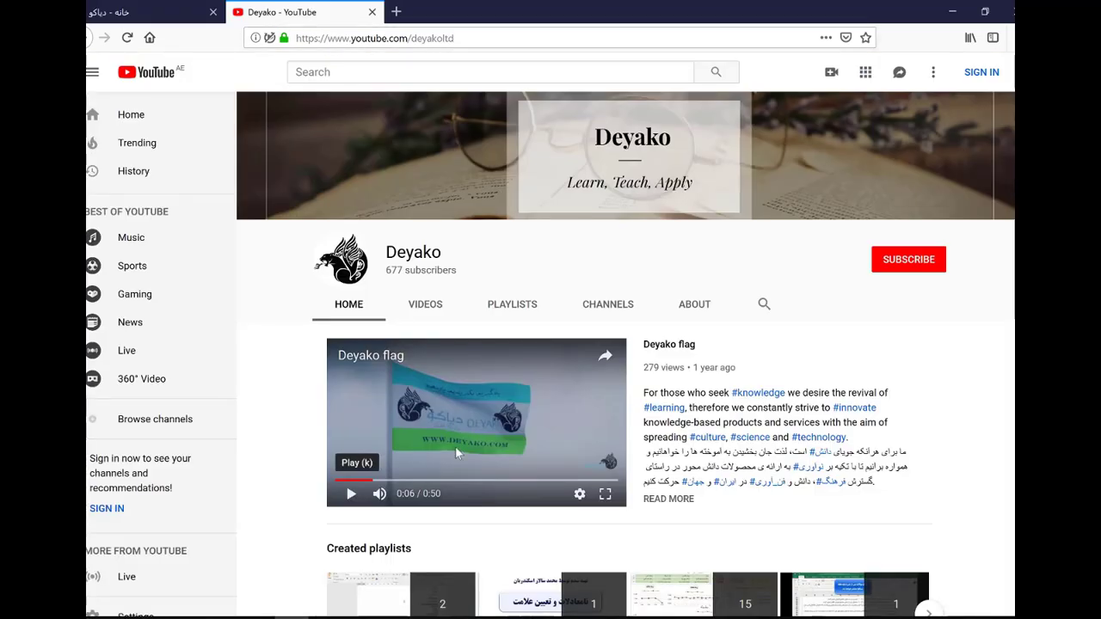